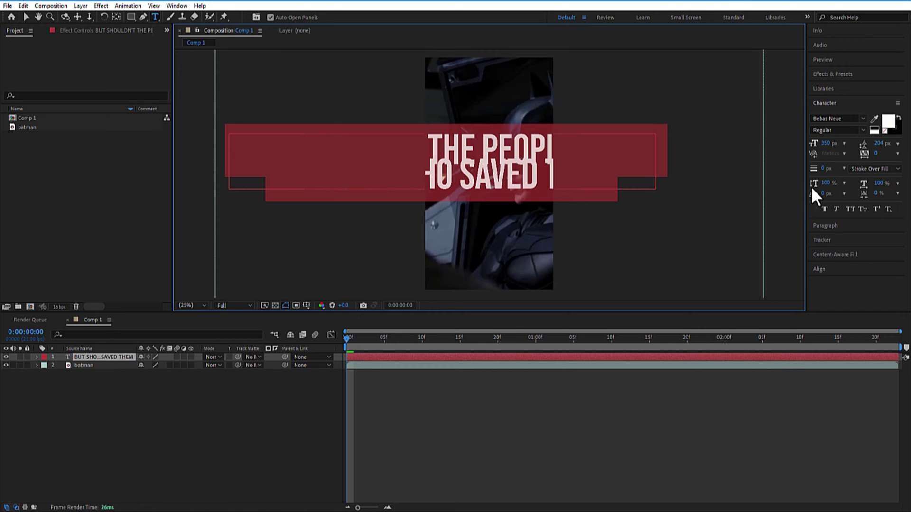
# Step: Scrub the subtitle down to 100 px font size with 108 px leading in the Character panel
pyautogui.moveTo(826, 143); pyautogui.dragTo(465, 156)
pyautogui.moveTo(864, 148); pyautogui.dragTo(837, 150)
# Step: Nudge the subtitle block lower and split the text layer at about 1 second 5 frames
pyautogui.press('v')
pyautogui.moveTo(488, 174); pyautogui.dragTo(486, 190)
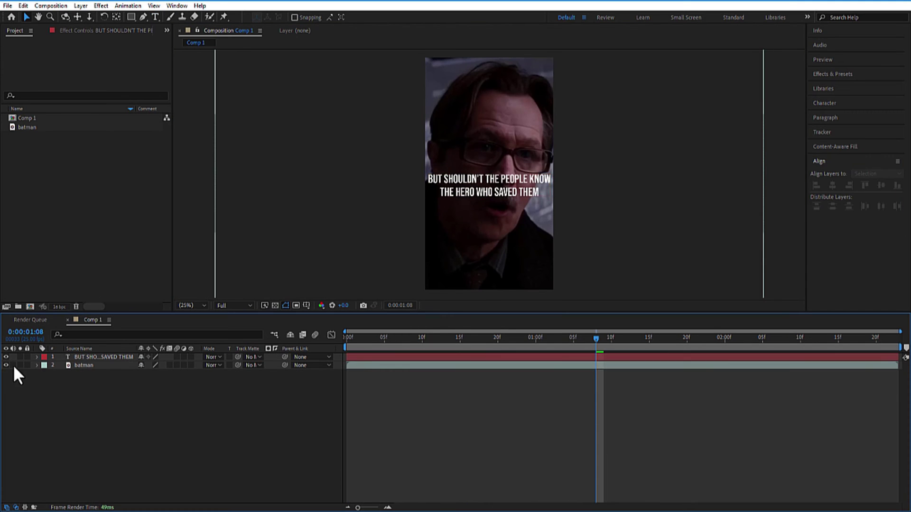
pyautogui.click(546, 344)
pyautogui.hotkey('ctrl', 'shift', 'd')
pyautogui.moveTo(546, 344); pyautogui.dragTo(611, 349)
pyautogui.hotkey('ctrl', 'shift', 'd')
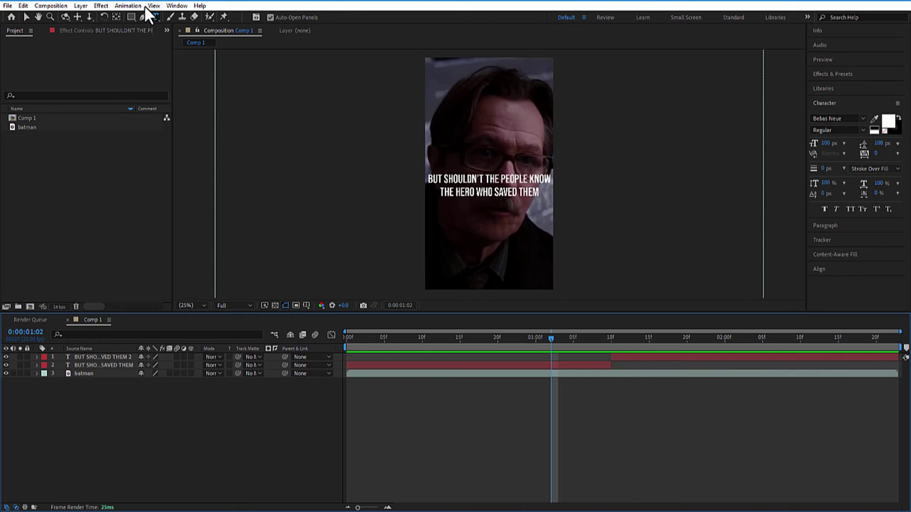
# Step: Show rulers and add two horizontal guides at the two subtitle lines
pyautogui.click(147, 5)
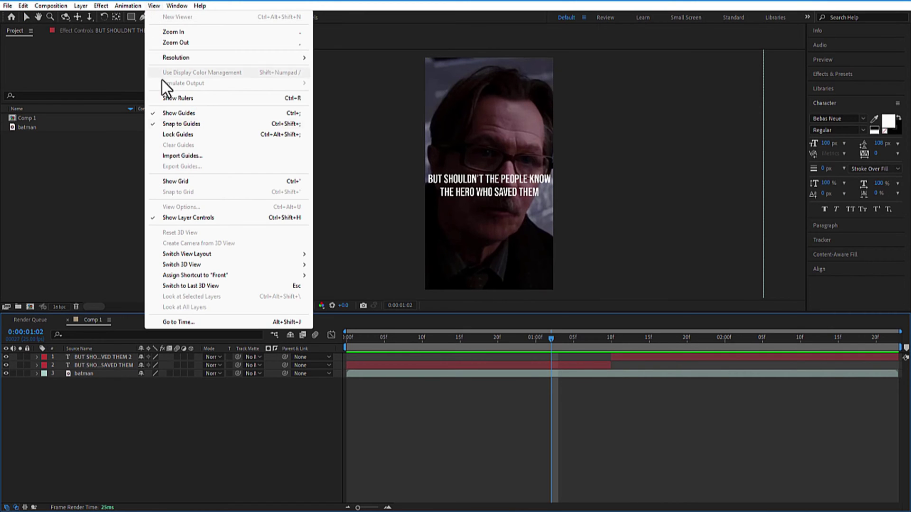
pyautogui.click(185, 98)
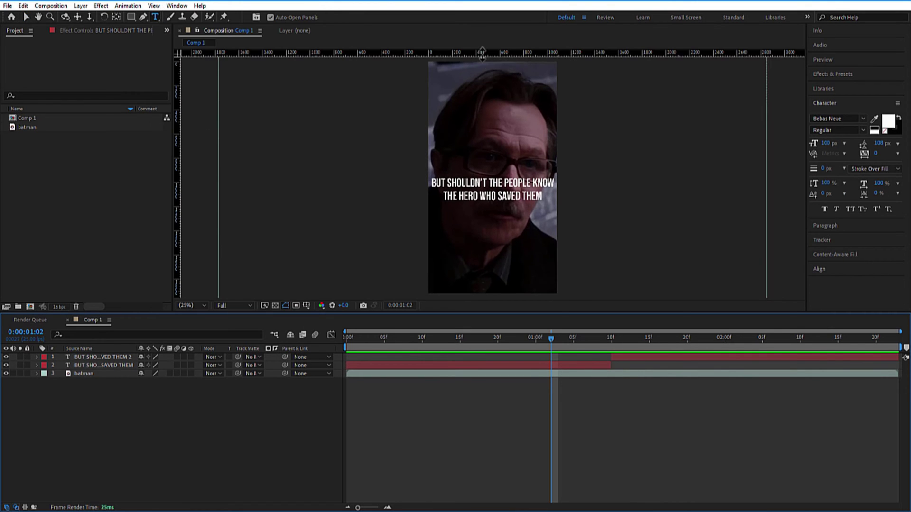
pyautogui.moveTo(482, 53); pyautogui.dragTo(492, 175)
pyautogui.moveTo(516, 53); pyautogui.dragTo(475, 187)
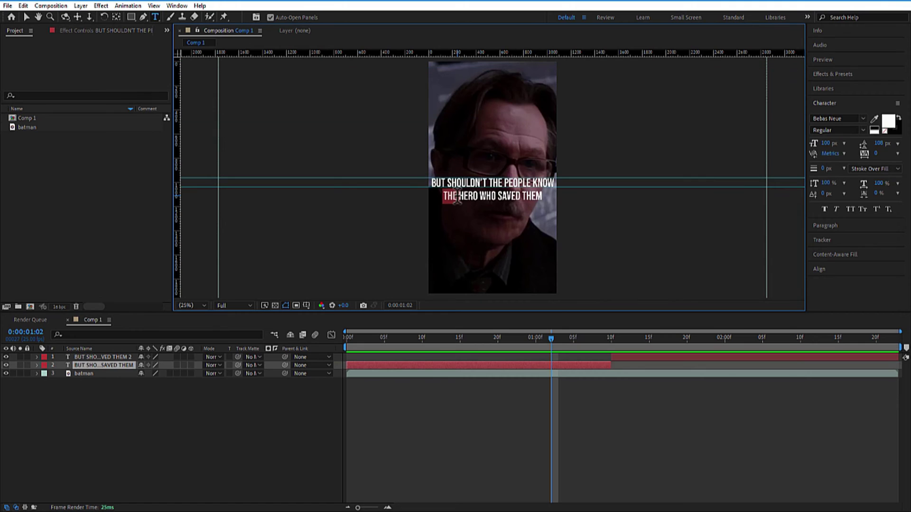
# Step: Delete THE HERO WHO SAVED THEM from the first layer and BUT SHOULDN'T THE PEOPLE KNOW from the second
pyautogui.tripleClick(457, 198)
pyautogui.press('BackSpace')
pyautogui.click(201, 434)
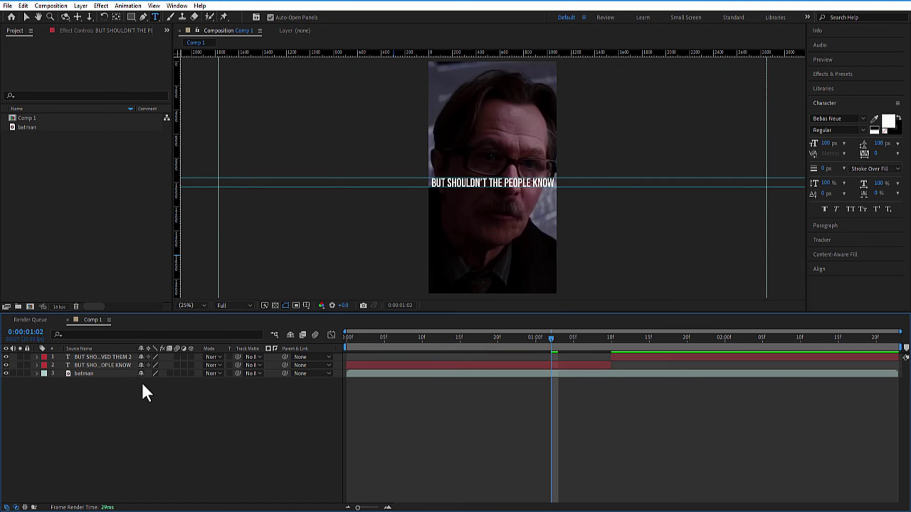
pyautogui.click(118, 357)
pyautogui.click(618, 337)
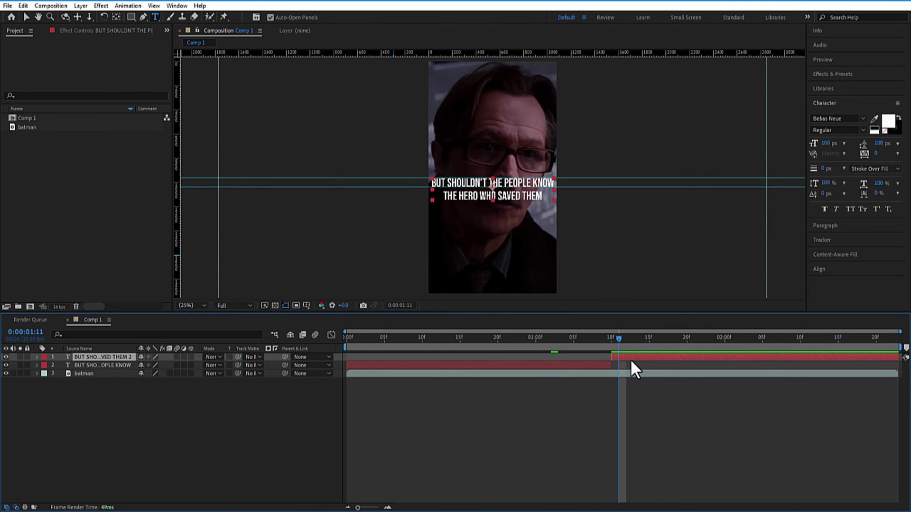
pyautogui.moveTo(431, 183); pyautogui.dragTo(554, 182)
pyautogui.press('BackSpace')
# Step: Raise THE HERO WHO SAVED THEM to the upper guide via Position, then hide rulers and guides
pyautogui.click(120, 357)
pyautogui.press('p')
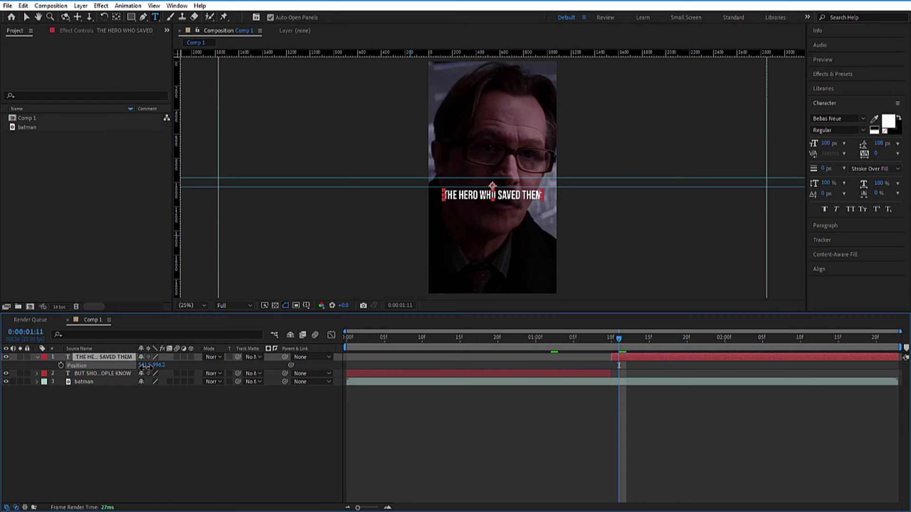
pyautogui.moveTo(158, 365); pyautogui.dragTo(112, 368)
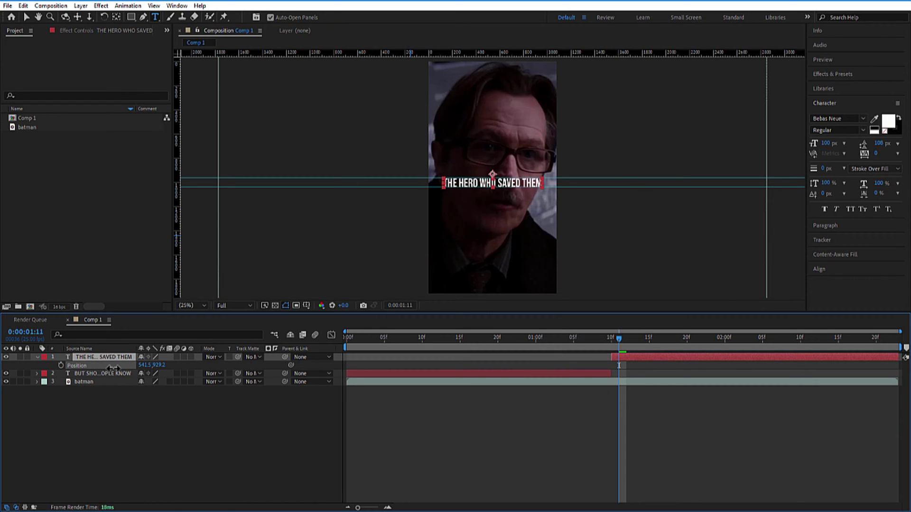
pyautogui.click(205, 454)
pyautogui.click(37, 357)
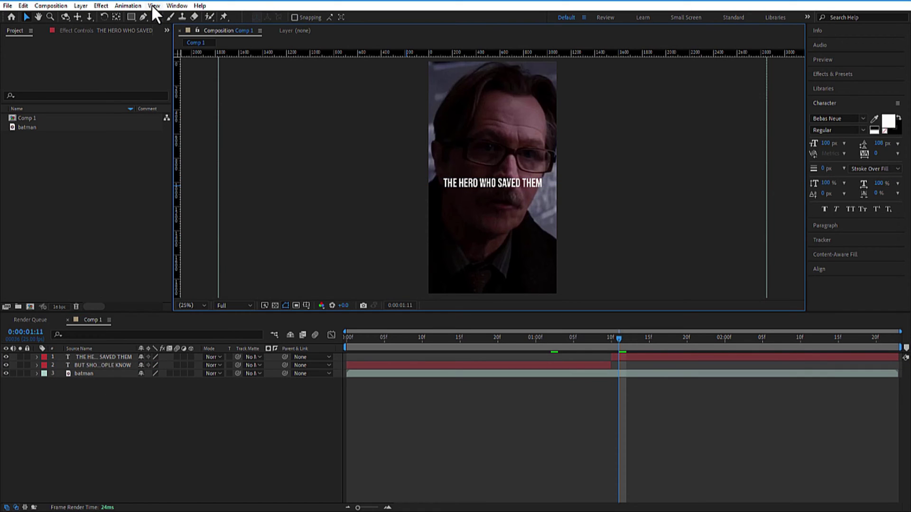
pyautogui.click(153, 5)
pyautogui.click(184, 98)
# Step: Preview the comp and scale the subtitle layers down slightly
pyautogui.press('space')
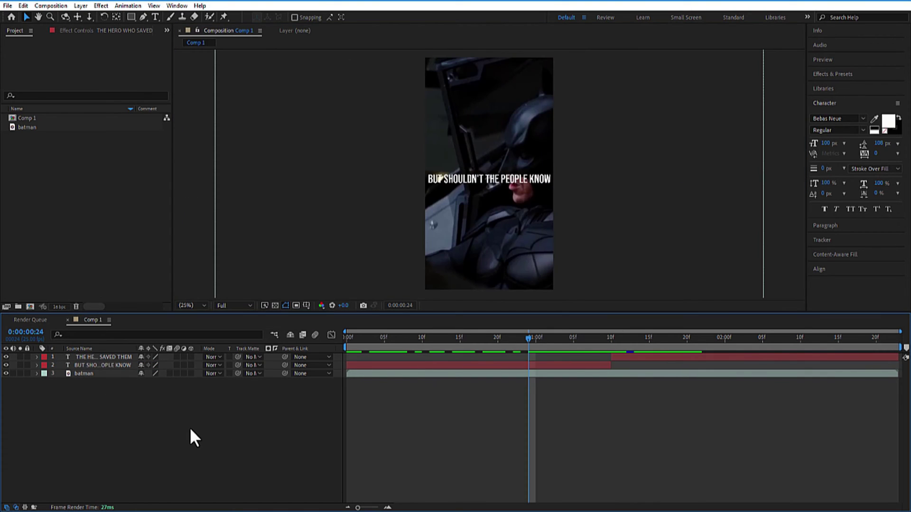
pyautogui.click(101, 365)
pyautogui.press('s')
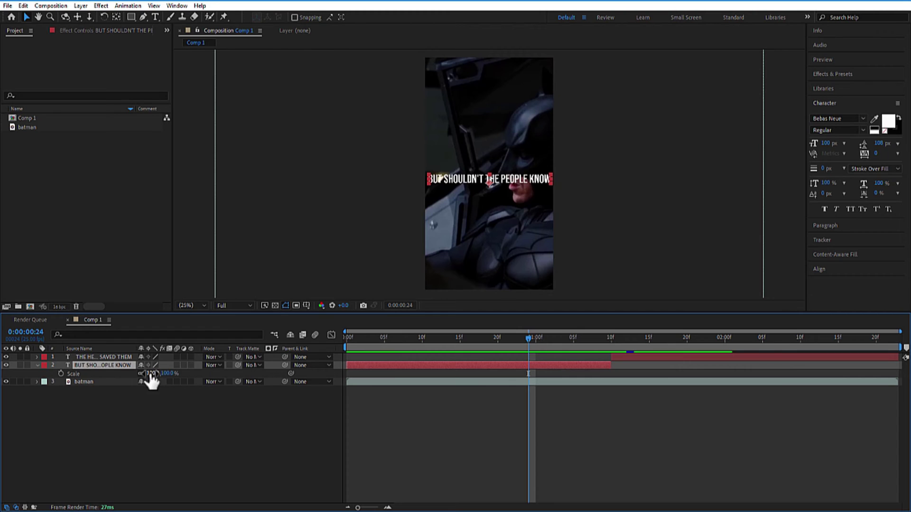
pyautogui.moveTo(152, 375); pyautogui.dragTo(138, 374)
pyautogui.hotkey('ctrl', 'Up')
pyautogui.press('s')
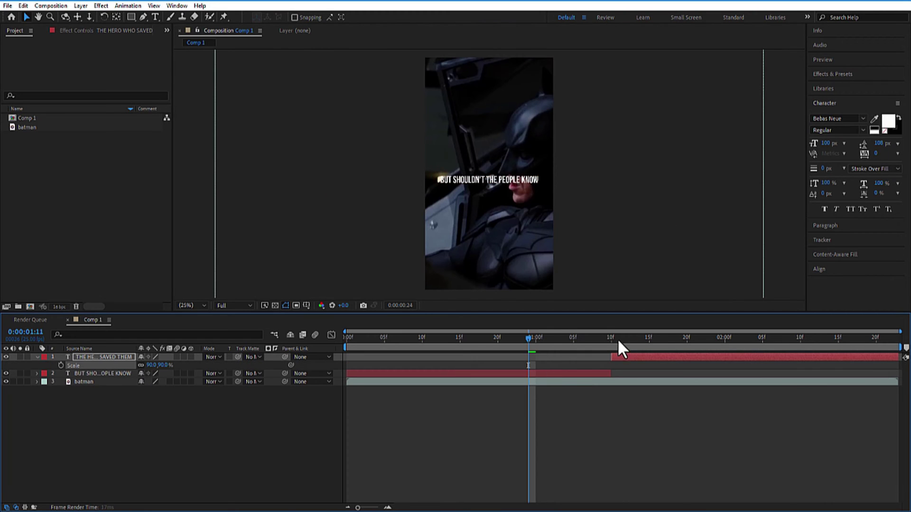
pyautogui.press('i')
# Step: Colour the words BUT SHOULDN'T bright red
pyautogui.click(37, 357)
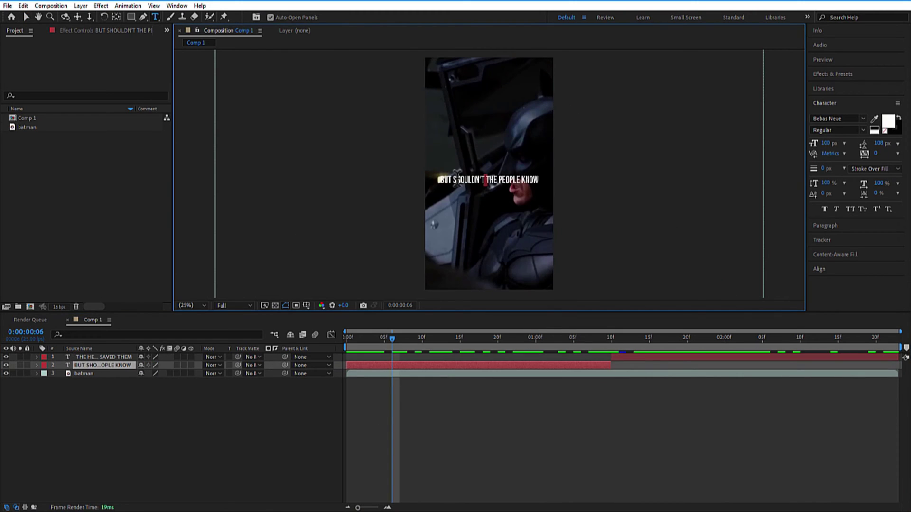
pyautogui.moveTo(457, 179); pyautogui.dragTo(441, 179)
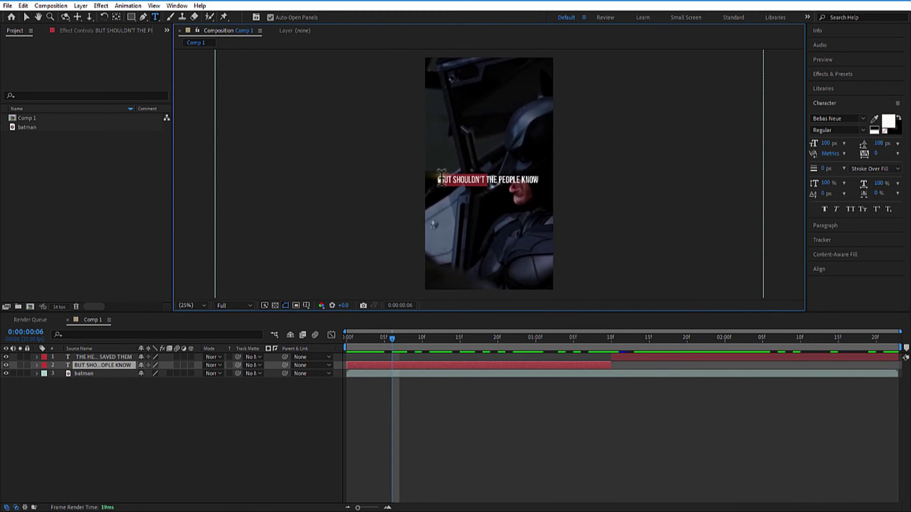
pyautogui.click(888, 122)
pyautogui.click(760, 209)
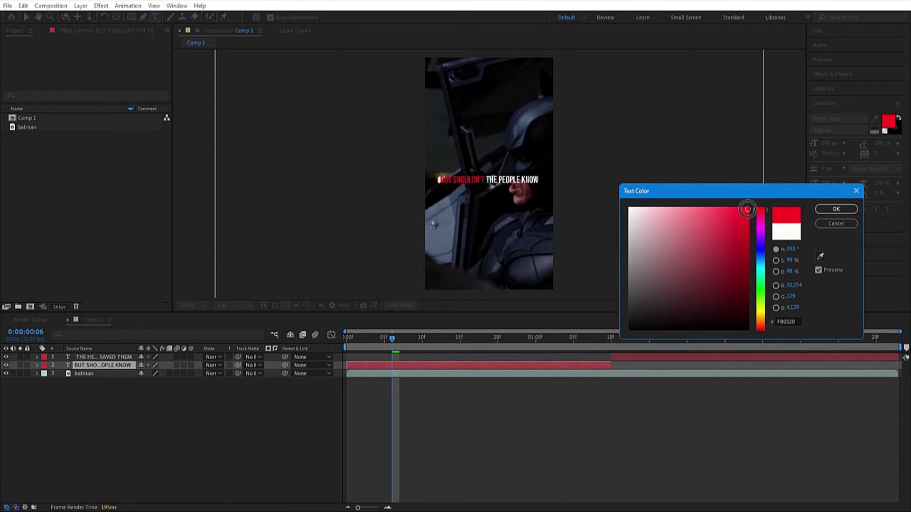
pyautogui.press('Return')
# Step: At 1 second 16 frames, colour the words THE HERO saturated green
pyautogui.click(656, 336)
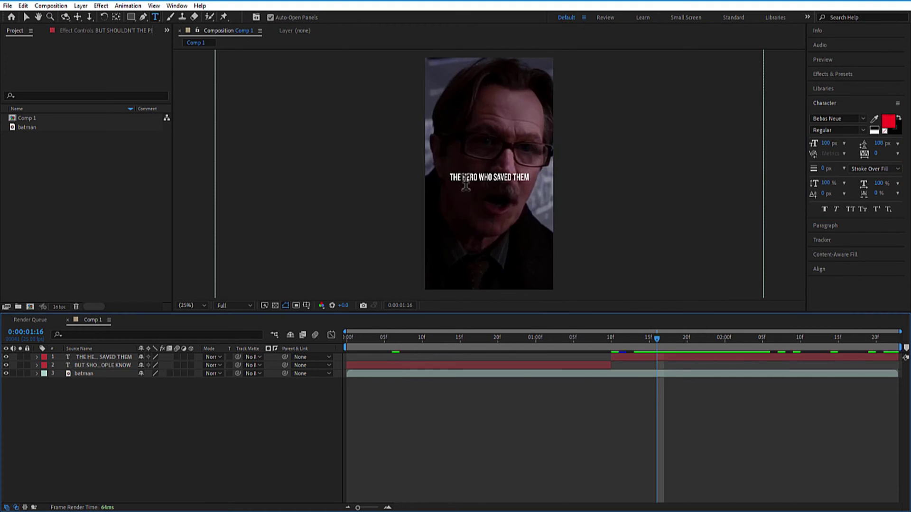
pyautogui.click(476, 176)
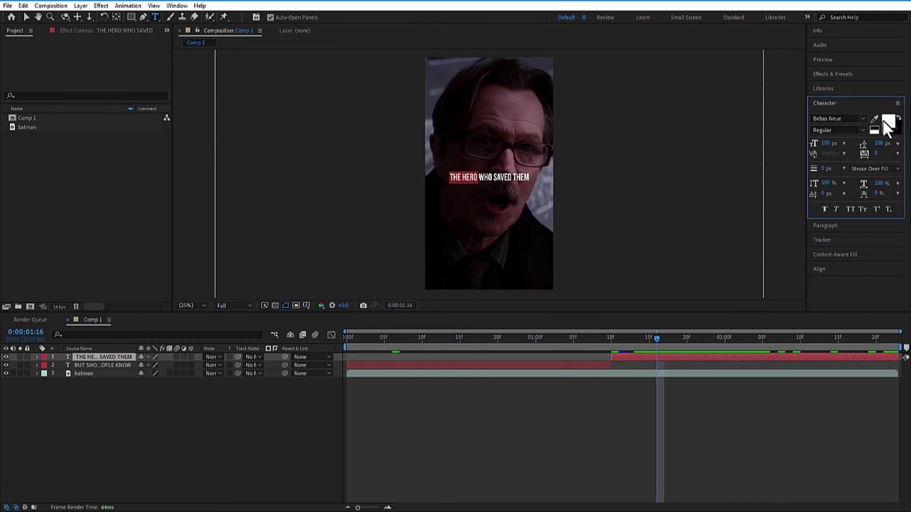
pyautogui.click(887, 121)
pyautogui.click(760, 289)
pyautogui.click(747, 209)
pyautogui.click(836, 209)
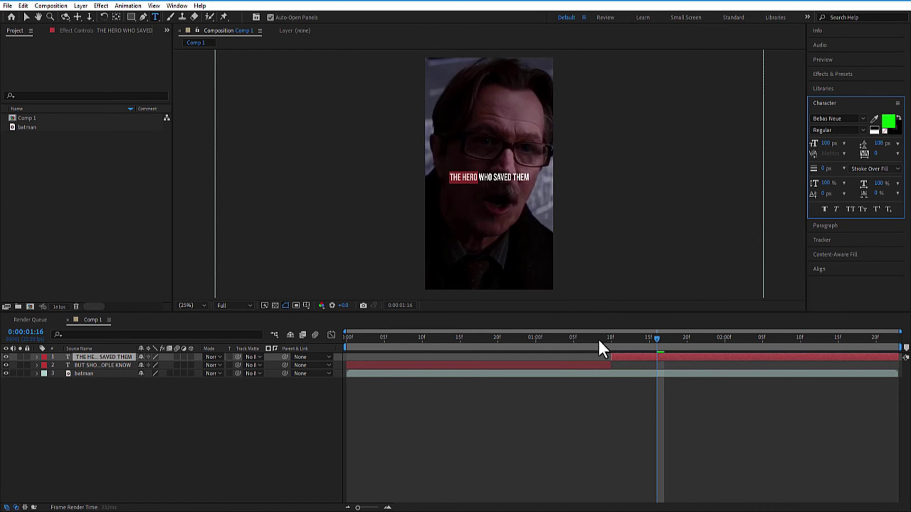
pyautogui.click(212, 417)
# Step: Apply Deep Glow to the first subtitle with radius 200 and exposure 0.1
pyautogui.click(832, 74)
pyautogui.click(839, 86)
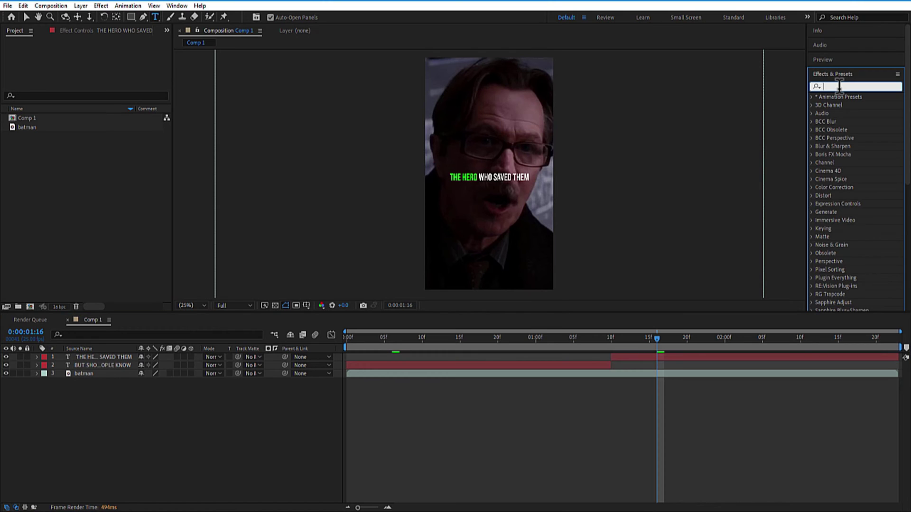
pyautogui.write('deep')
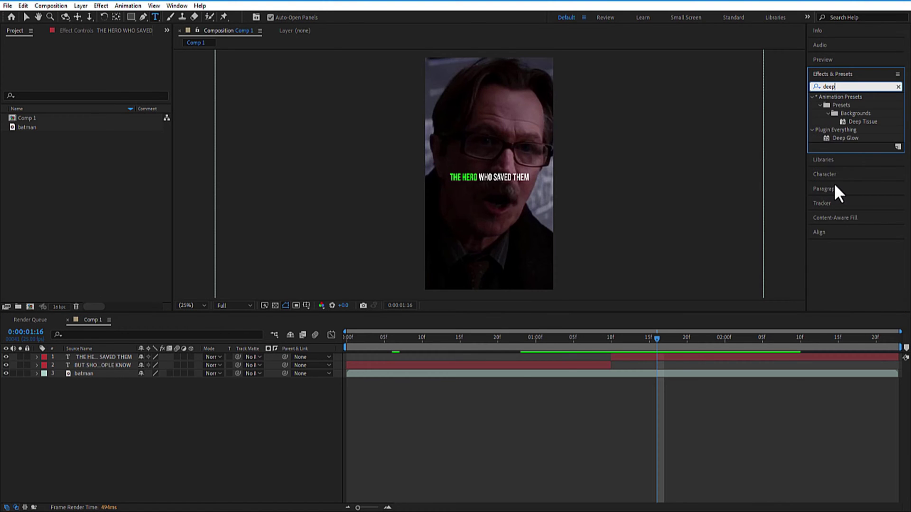
pyautogui.moveTo(840, 138); pyautogui.dragTo(140, 366)
pyautogui.click(459, 337)
pyautogui.press('v')
pyautogui.click(100, 67)
pyautogui.write('200')
pyautogui.click(144, 67)
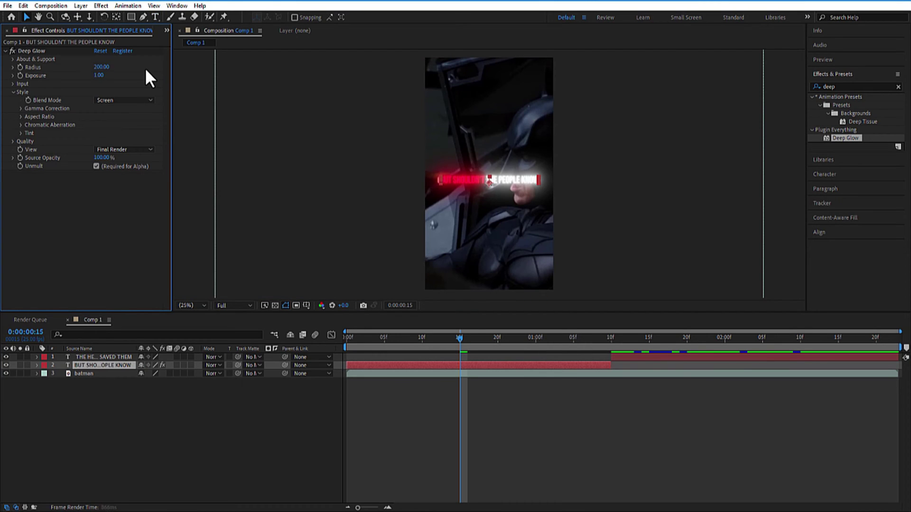
pyautogui.click(100, 76)
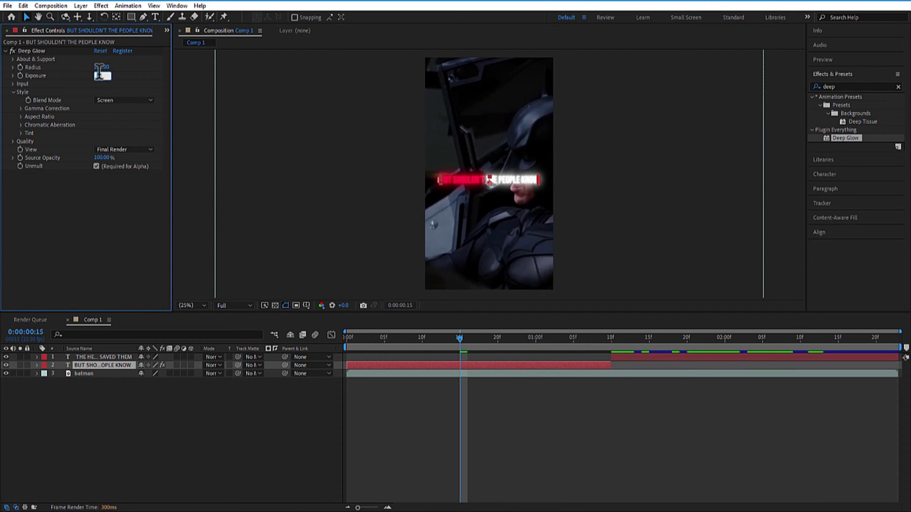
pyautogui.write('0.1')
pyautogui.press('Return')
# Step: Add a Drop Shadow with 100% opacity, distance 10 and softness 20
pyautogui.click(266, 416)
pyautogui.click(849, 86)
pyautogui.write('drop s')
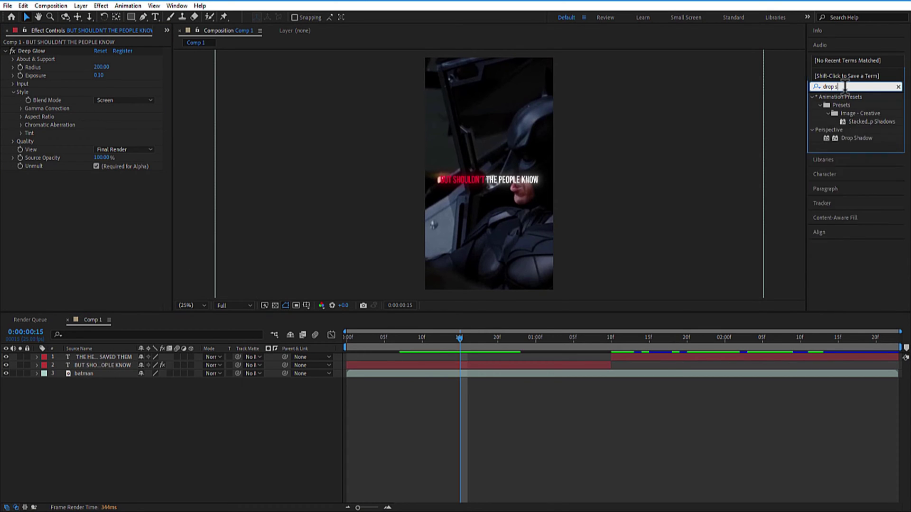
pyautogui.moveTo(857, 138); pyautogui.dragTo(124, 363)
pyautogui.click(97, 191)
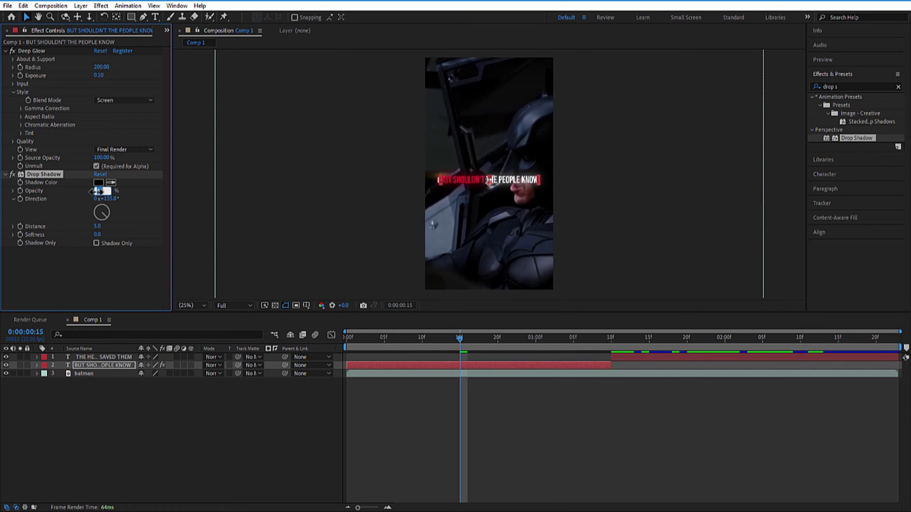
pyautogui.write('100')
pyautogui.press('Return')
pyautogui.click(97, 226)
pyautogui.write('10')
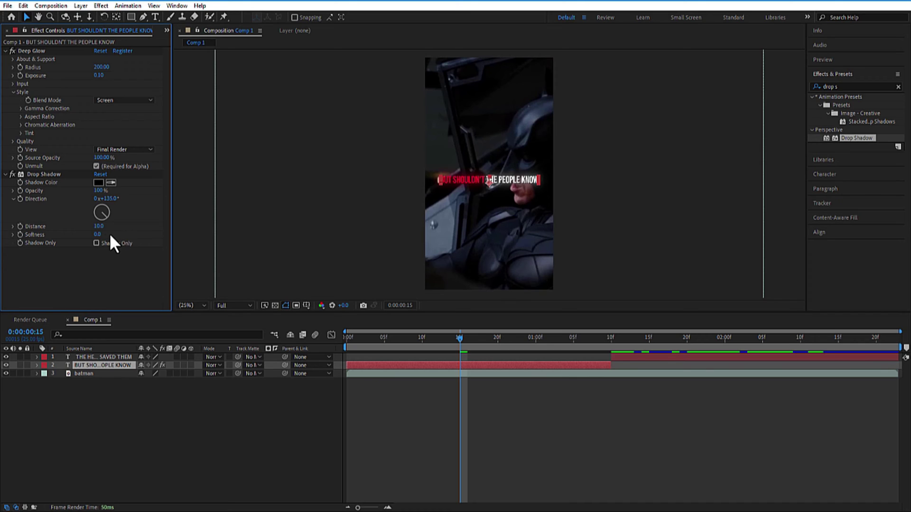
pyautogui.write('20')
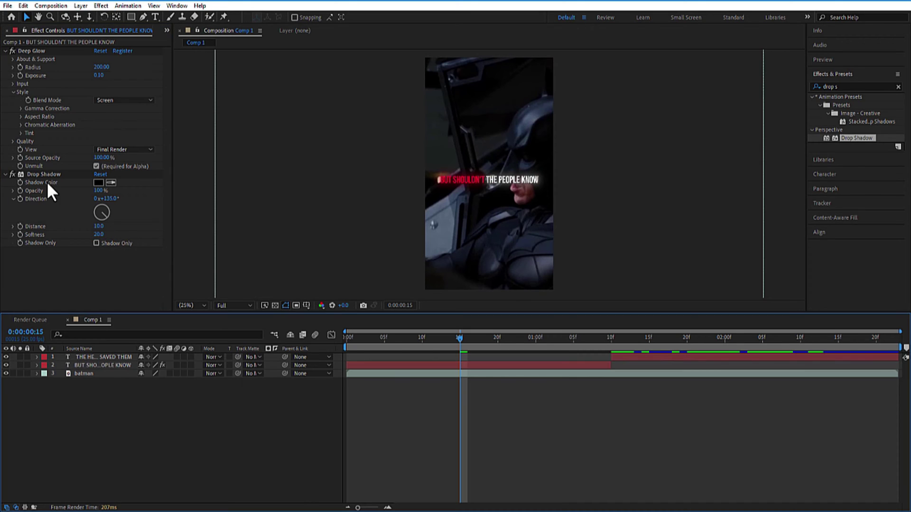
# Step: Copy Deep Glow and Drop Shadow and paste them onto THE HERO WHO SAVED THEM
pyautogui.click(44, 175)
pyautogui.keyDown('ctrl'); pyautogui.click(33, 51); pyautogui.keyUp('ctrl')
pyautogui.hotkey('ctrl', 'c')
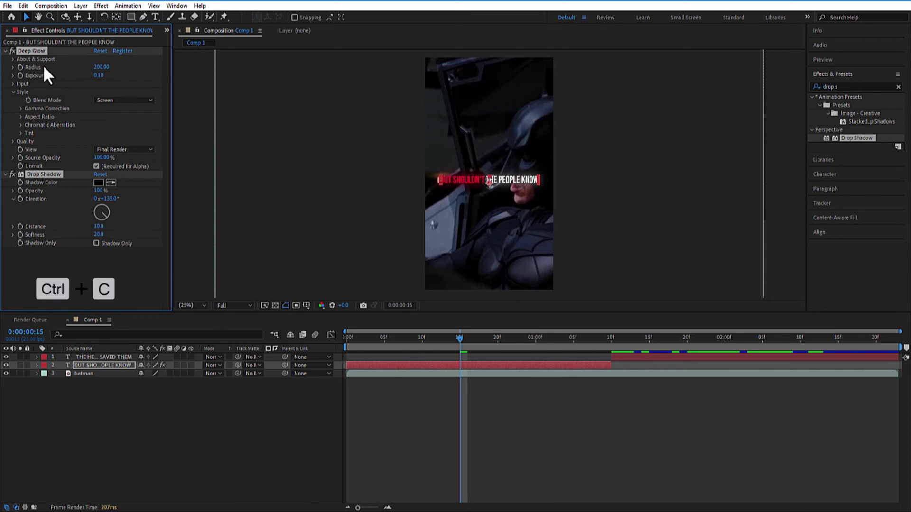
pyautogui.click(104, 357)
pyautogui.hotkey('ctrl', 'v')
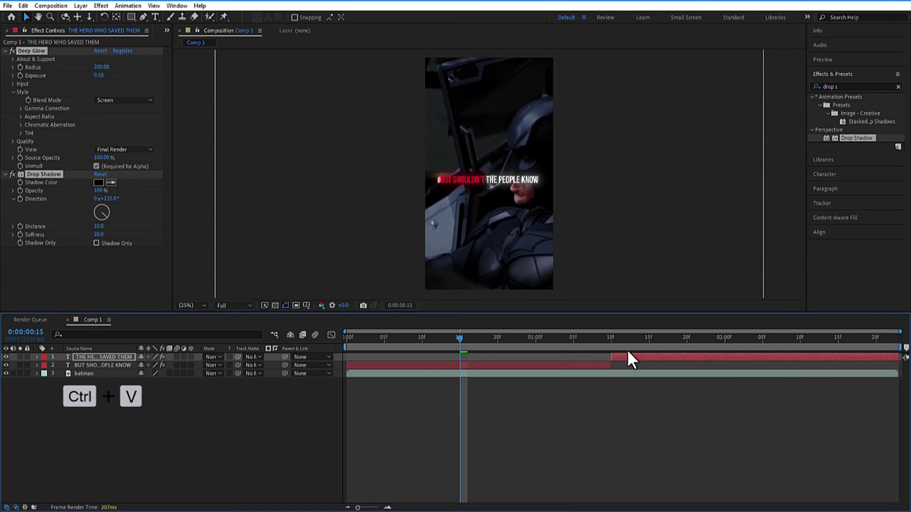
# Step: Apply the Fade Up Words preset to both subtitle layers
pyautogui.click(627, 345)
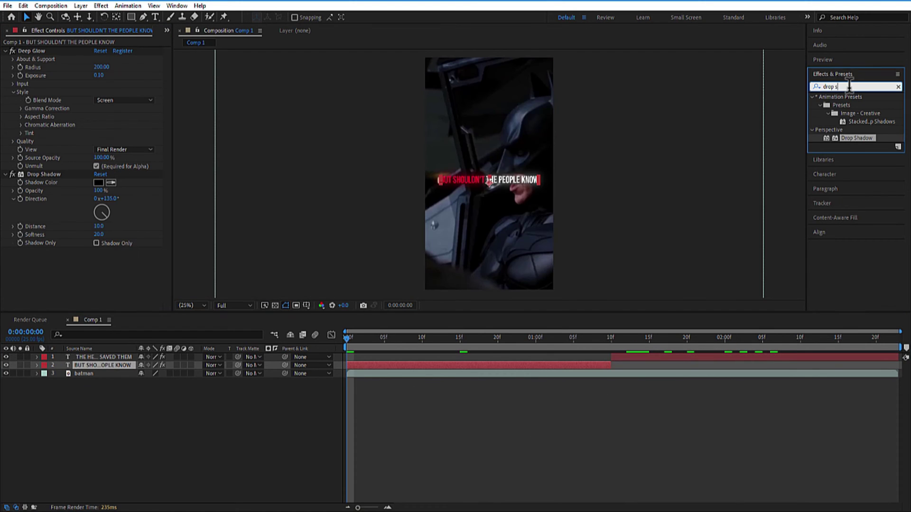
pyautogui.click(850, 87)
pyautogui.write('fade up')
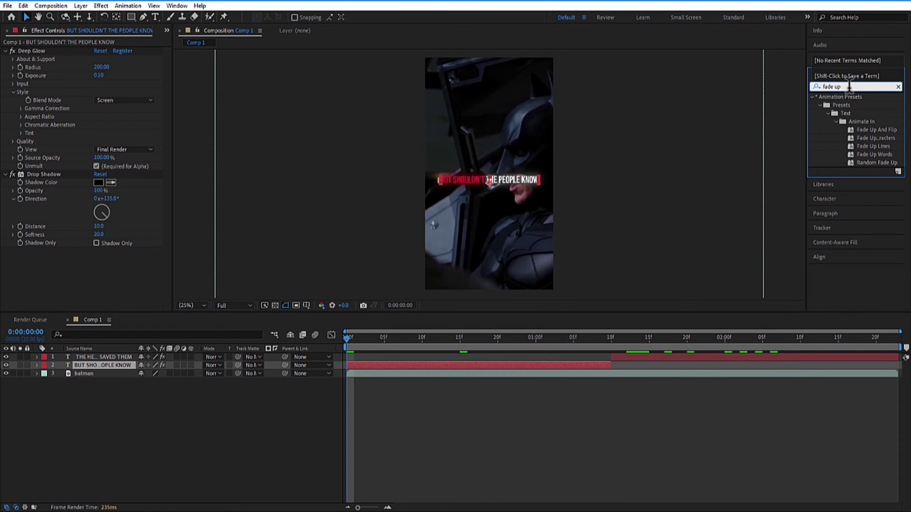
pyautogui.write(' wor')
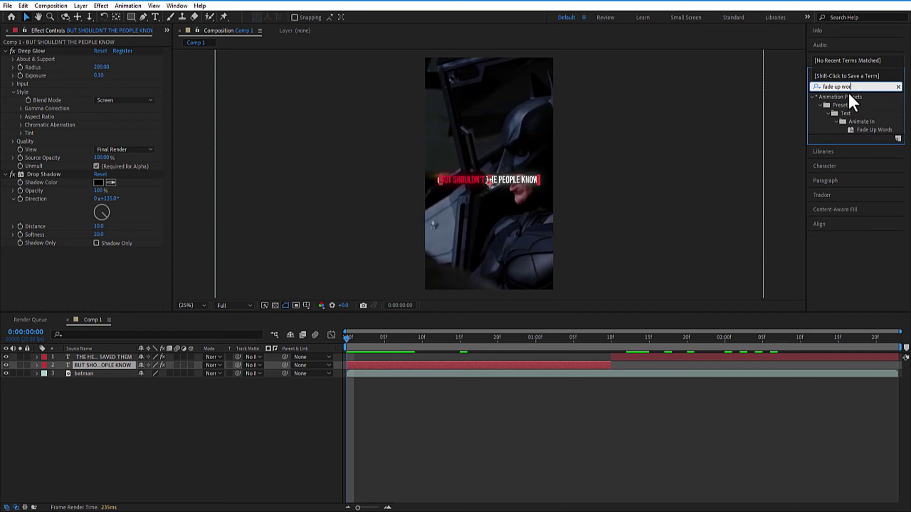
pyautogui.moveTo(863, 130); pyautogui.dragTo(109, 367)
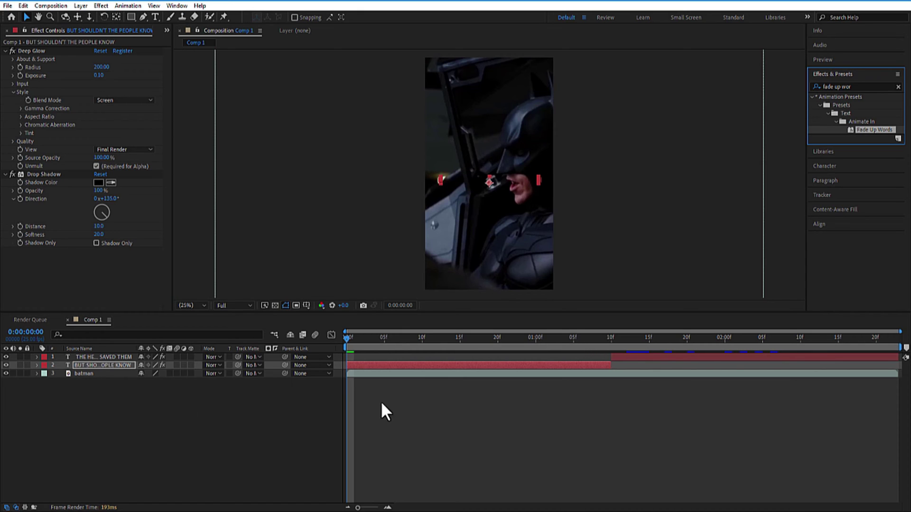
pyautogui.moveTo(876, 129); pyautogui.dragTo(109, 356)
# Step: Drag each layer's last Fade Up Words keyframe so the reveal ends with its clip
pyautogui.click(104, 366)
pyautogui.press('u')
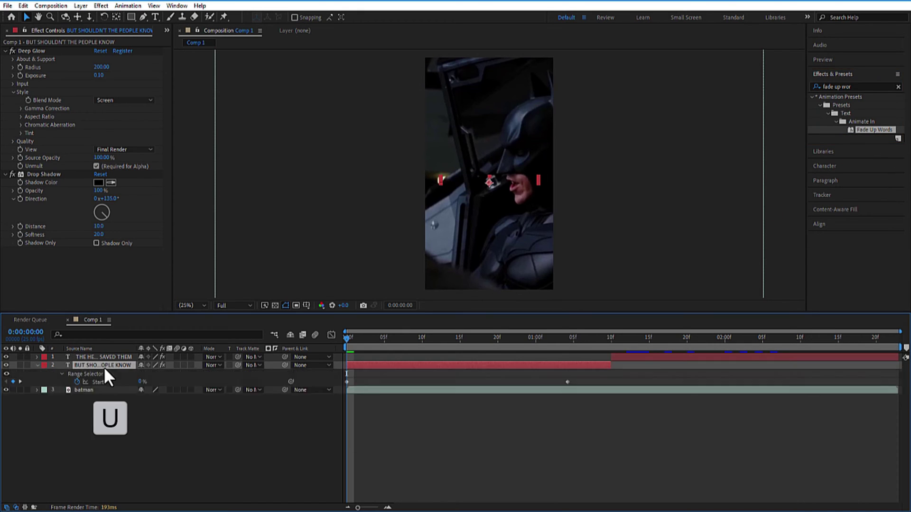
pyautogui.moveTo(568, 382); pyautogui.dragTo(346, 381)
pyautogui.click(102, 356)
pyautogui.press('u')
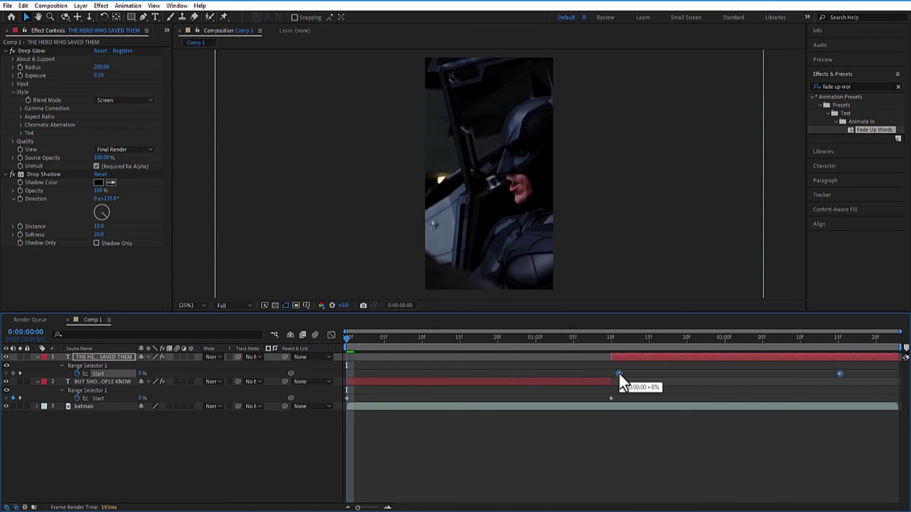
pyautogui.click(810, 374)
pyautogui.click(832, 374)
pyautogui.moveTo(891, 374); pyautogui.dragTo(898, 373)
pyautogui.click(47, 375)
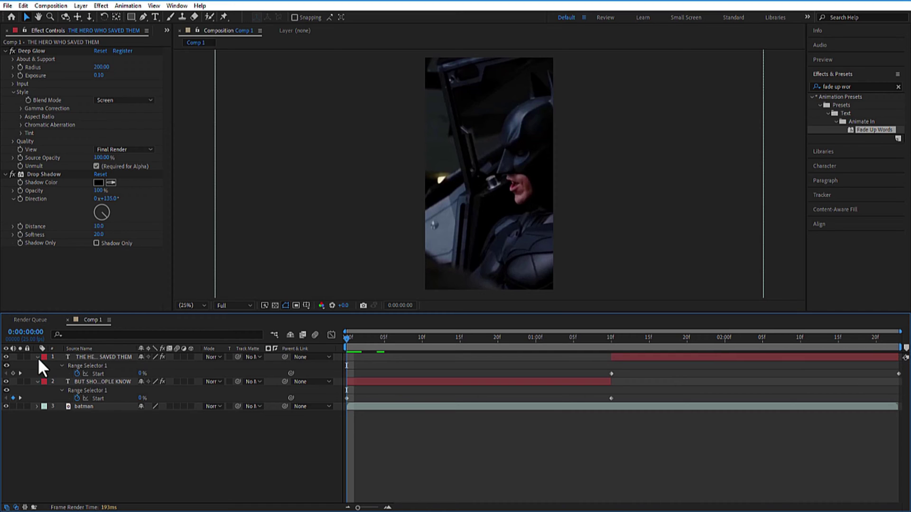
pyautogui.click(37, 356)
pyautogui.click(36, 365)
# Step: Keyframe the first subtitle's Scale from 80% to 90%, ending at 1:10
pyautogui.click(83, 366)
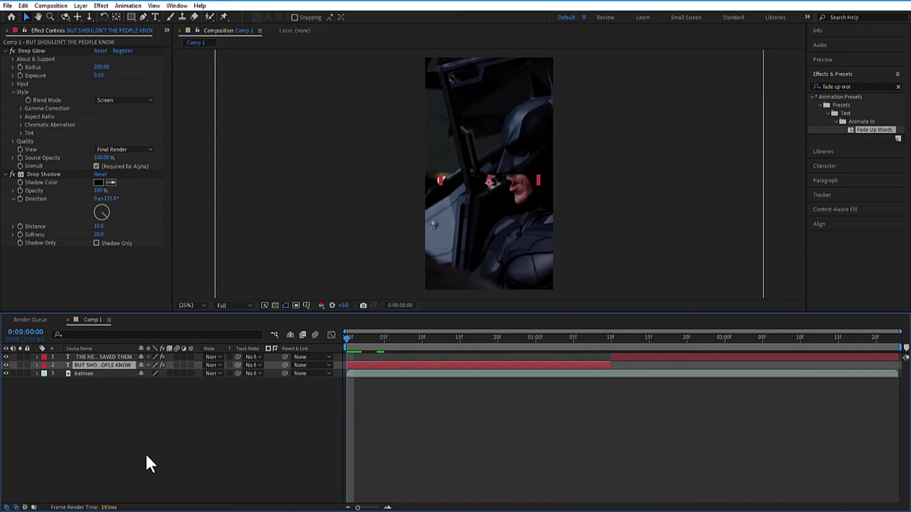
pyautogui.press('s')
pyautogui.click(61, 373)
pyautogui.click(607, 338)
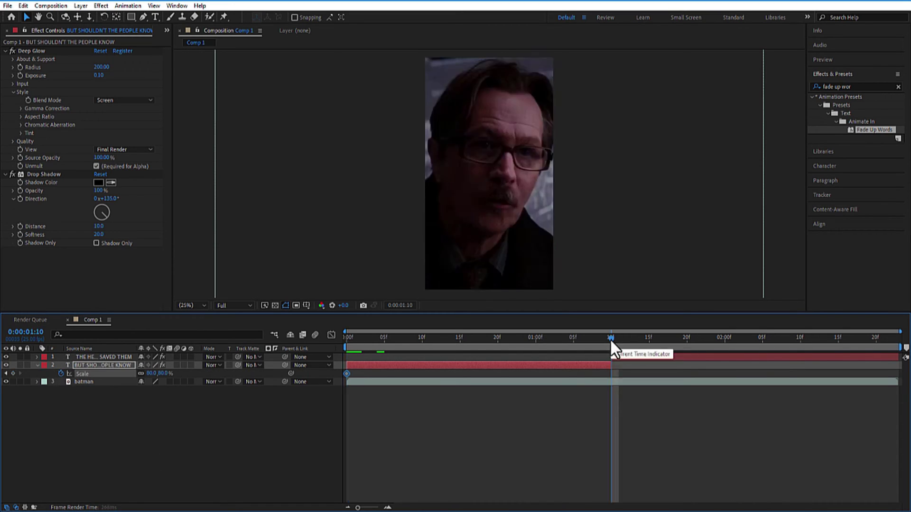
pyautogui.moveTo(151, 374); pyautogui.dragTo(157, 375)
pyautogui.click(548, 414)
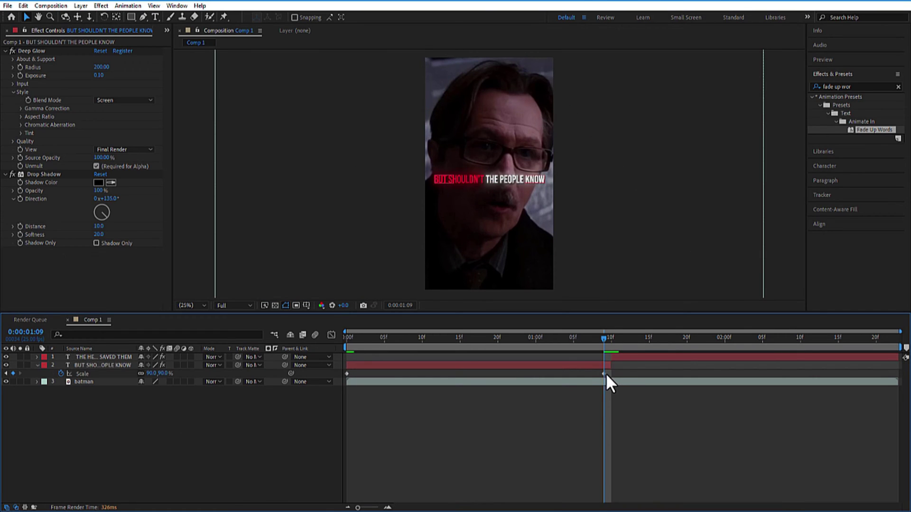
pyautogui.moveTo(605, 374); pyautogui.dragTo(610, 373)
pyautogui.moveTo(605, 337); pyautogui.dragTo(612, 338)
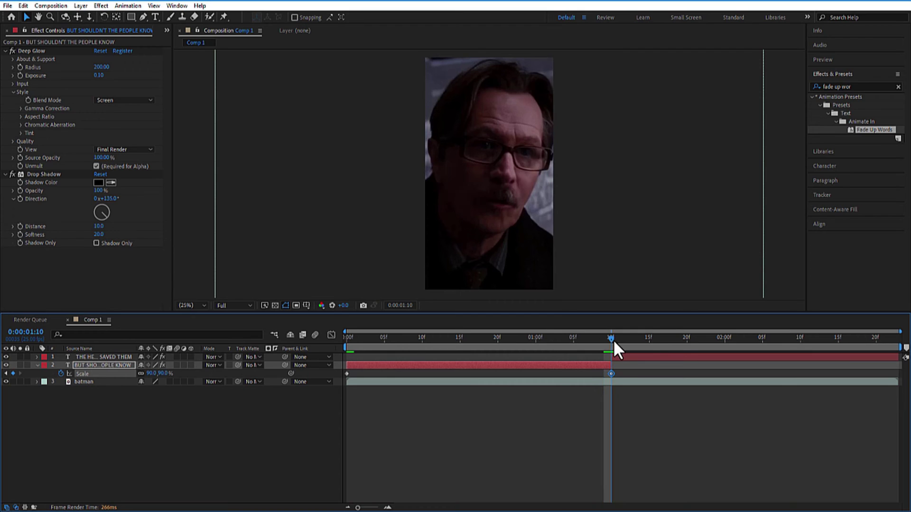
# Step: Keyframe THE HERO WHO SAVED THEM's Scale from 1:10 to 90% near the comp end
pyautogui.click(616, 356)
pyautogui.press('s')
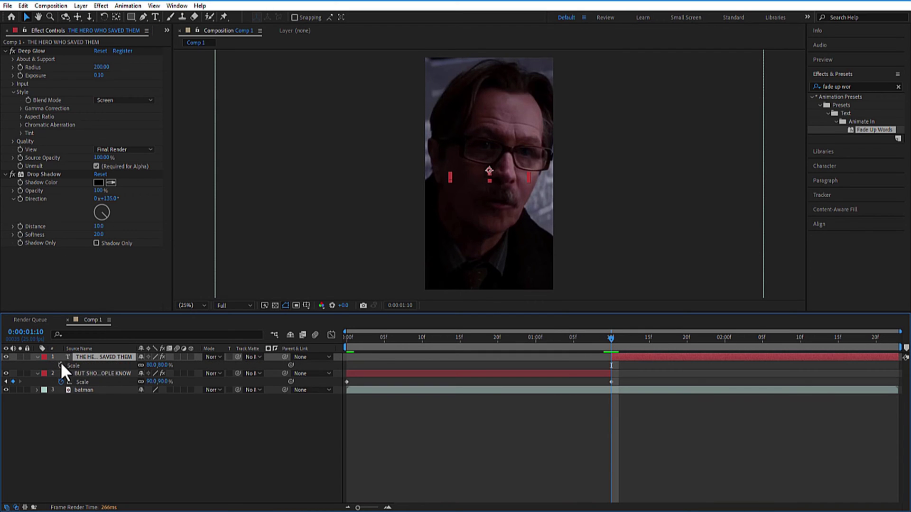
pyautogui.click(60, 366)
pyautogui.moveTo(611, 338); pyautogui.dragTo(892, 340)
pyautogui.press('Return')
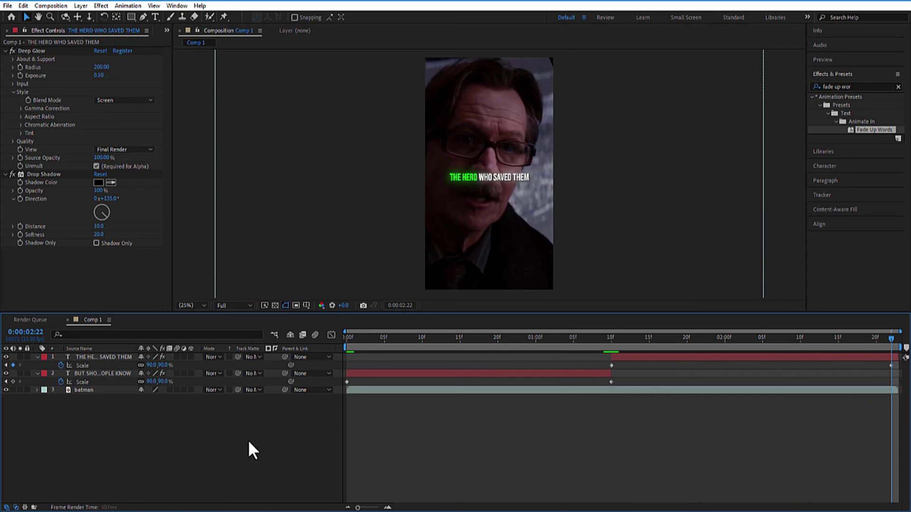
pyautogui.click(37, 357)
pyautogui.click(36, 366)
# Step: Apply Easy Ease to all eight keyframes of both subtitles
pyautogui.click(87, 366)
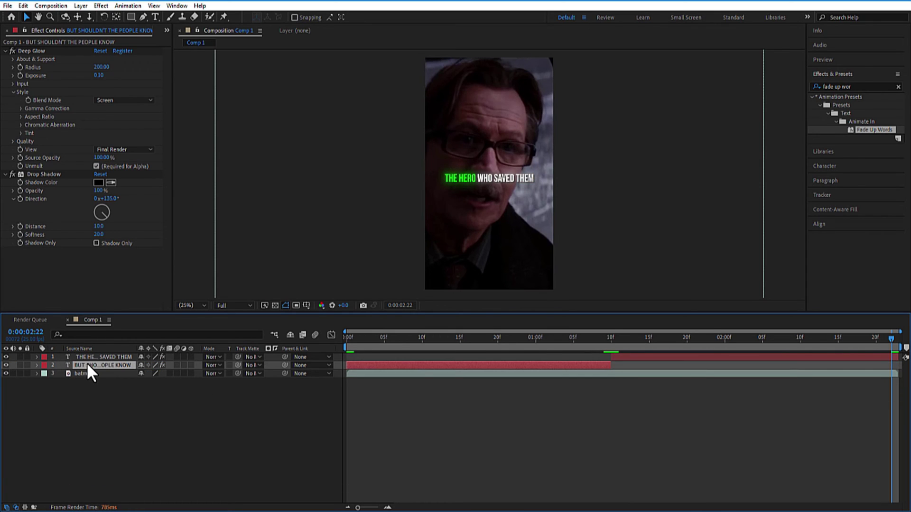
pyautogui.keyDown('shift'); pyautogui.click(96, 357); pyautogui.keyUp('shift')
pyautogui.press('u')
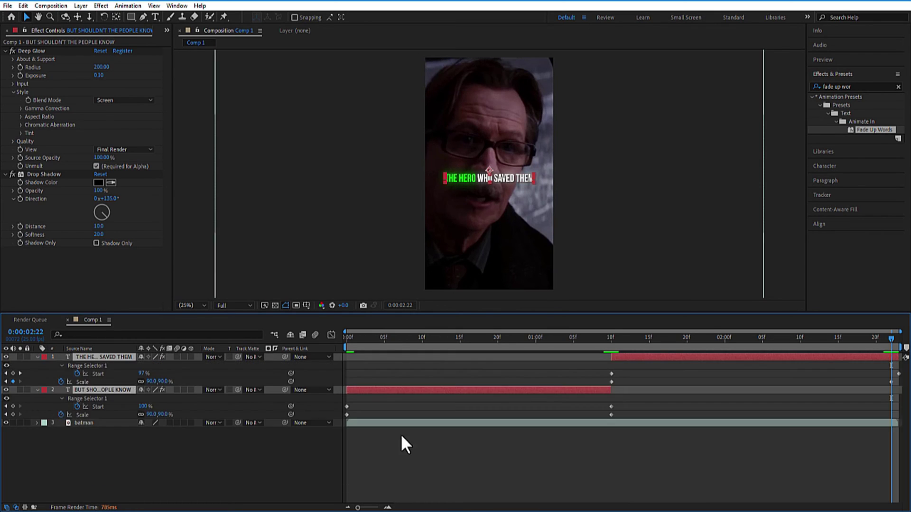
pyautogui.moveTo(902, 366); pyautogui.dragTo(349, 413)
pyautogui.rightClick(347, 405)
pyautogui.moveTo(398, 395)
pyautogui.click(479, 430)
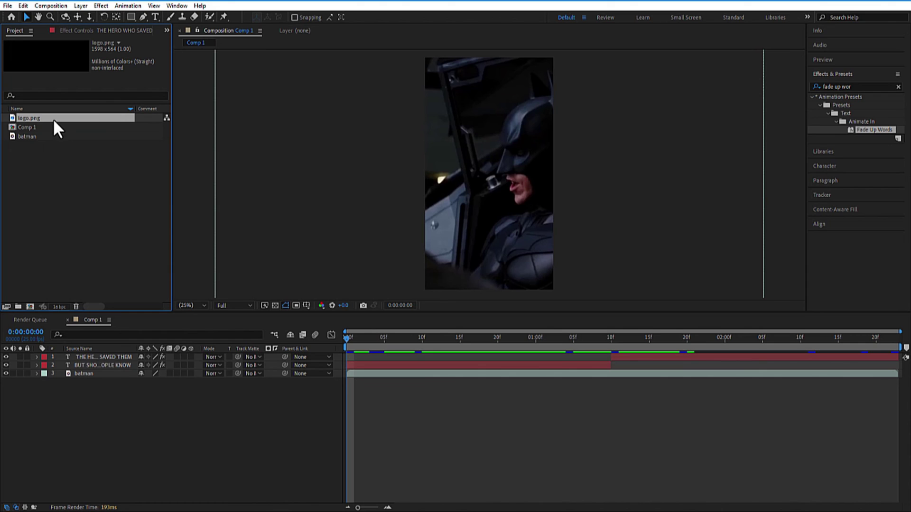
# Step: Add logo.png at 30% scale and split the layer at 1:10
pyautogui.moveTo(53, 119); pyautogui.dragTo(104, 357)
pyautogui.press('s')
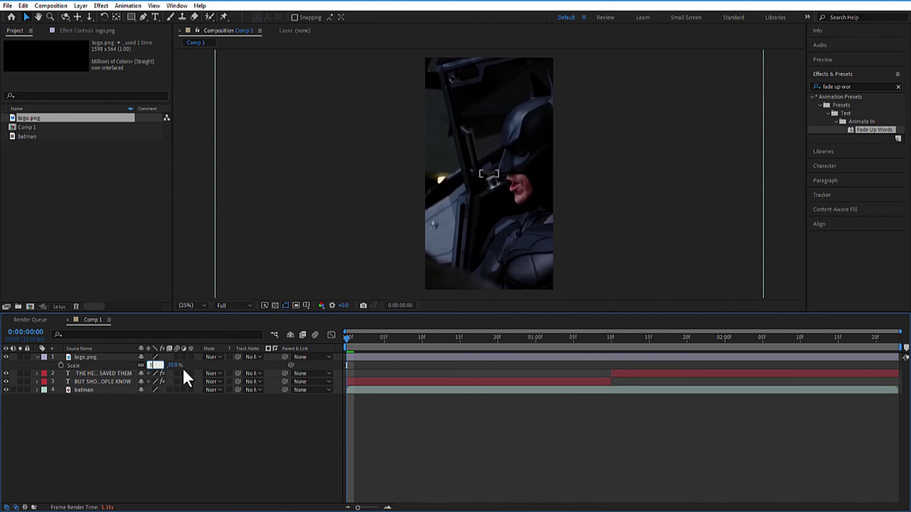
pyautogui.press('s')
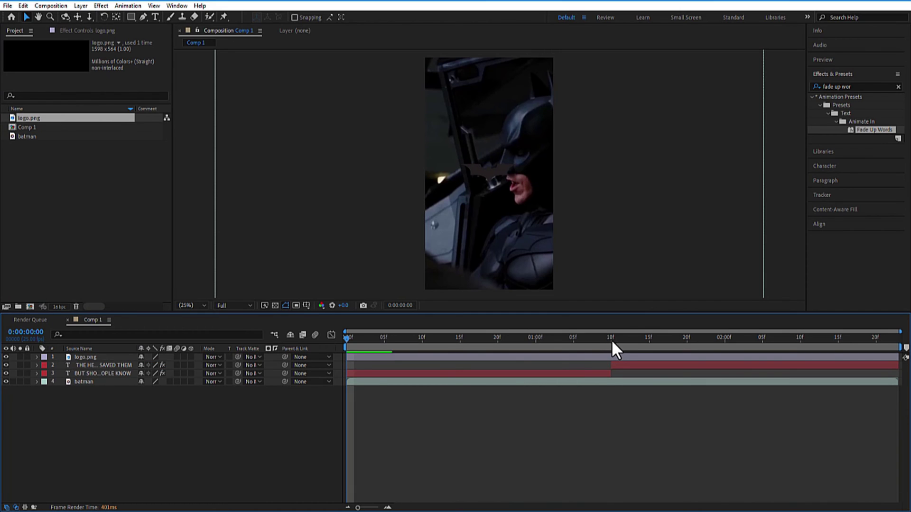
pyautogui.click(611, 340)
pyautogui.hotkey('ctrl', 'shift', 'd')
# Step: Move the first logo half above the BUT SHOULDN'T THE PEOPLE KNOW layer
pyautogui.click(579, 365)
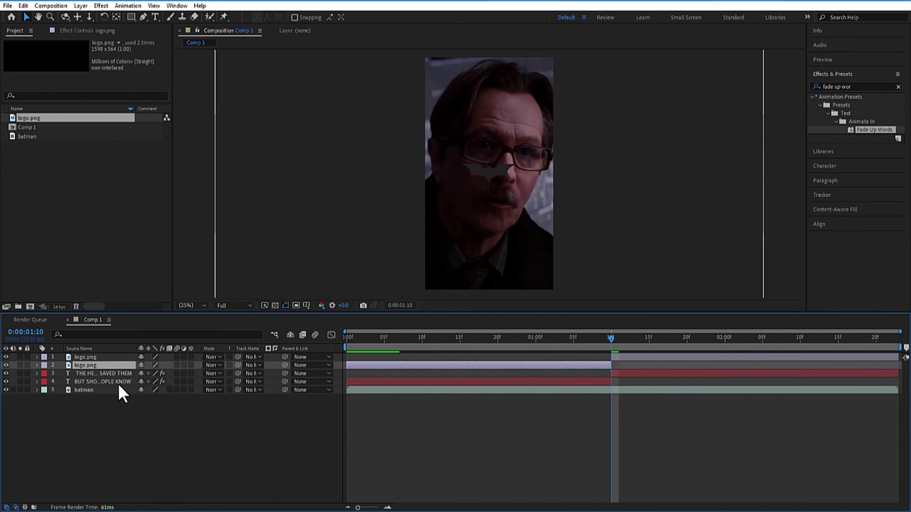
pyautogui.moveTo(107, 366); pyautogui.dragTo(105, 380)
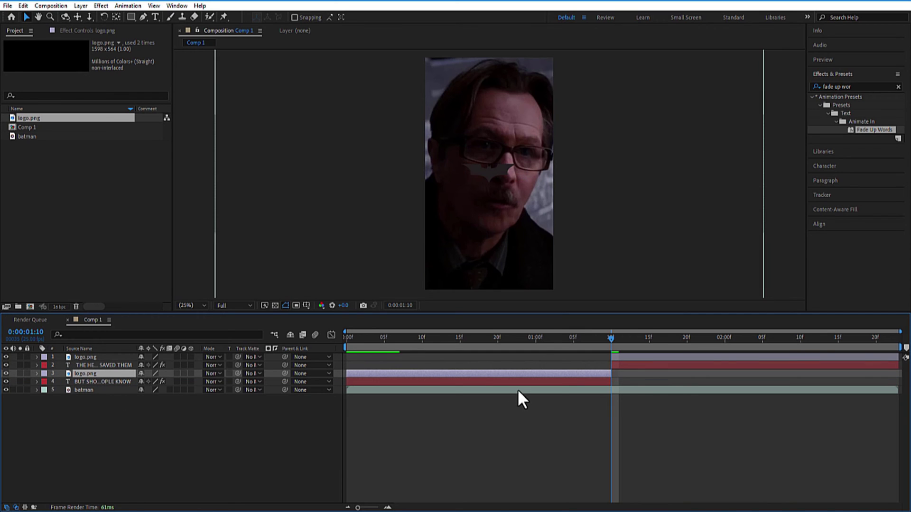
pyautogui.click(171, 446)
pyautogui.click(859, 86)
pyautogui.hotkey('ctrl', 'a')
# Step: Apply Gradient Ramp to the first logo half with a light grey start colour
pyautogui.write('ramp')
pyautogui.moveTo(858, 105); pyautogui.dragTo(98, 373)
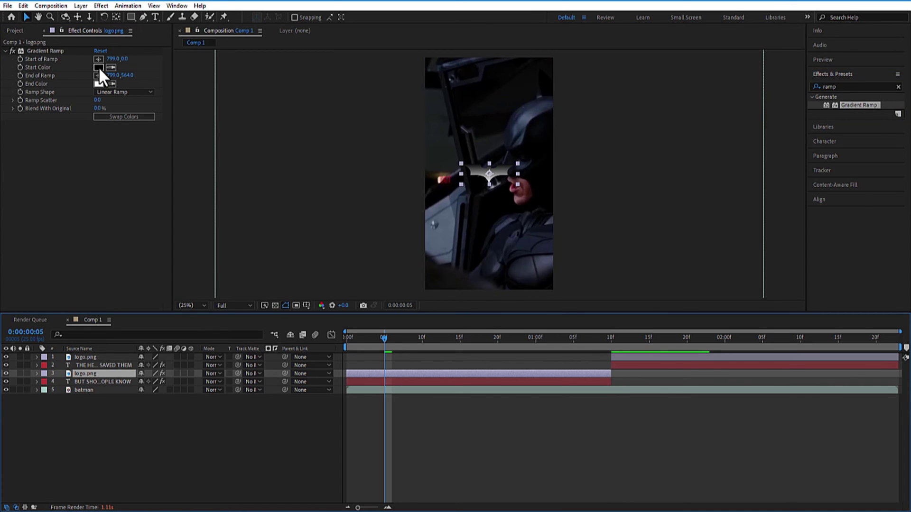
pyautogui.click(99, 67)
pyautogui.click(630, 293)
pyautogui.moveTo(628, 305); pyautogui.dragTo(632, 220)
pyautogui.click(841, 209)
# Step: Copy the Gradient Ramp onto the other logo layer and reselect the first logo half
pyautogui.click(55, 51)
pyautogui.hotkey('ctrl', 'c')
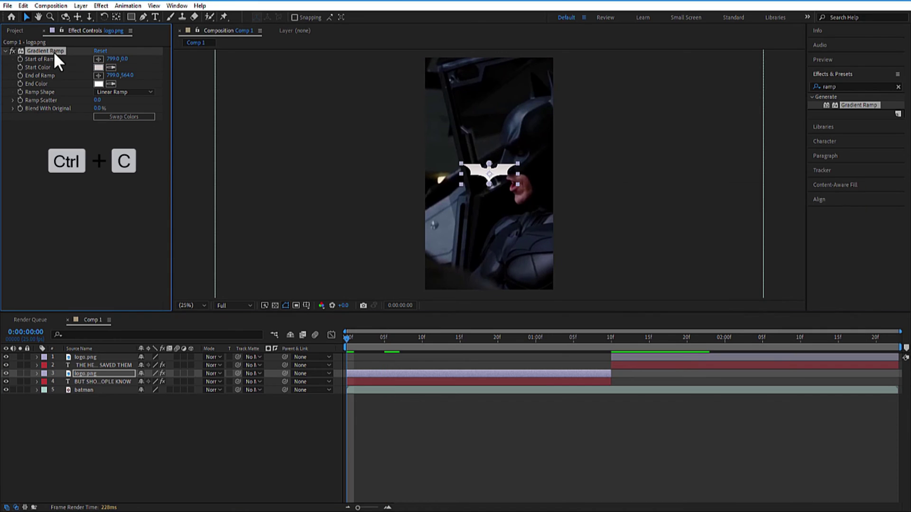
pyautogui.click(95, 357)
pyautogui.hotkey('ctrl', 'v')
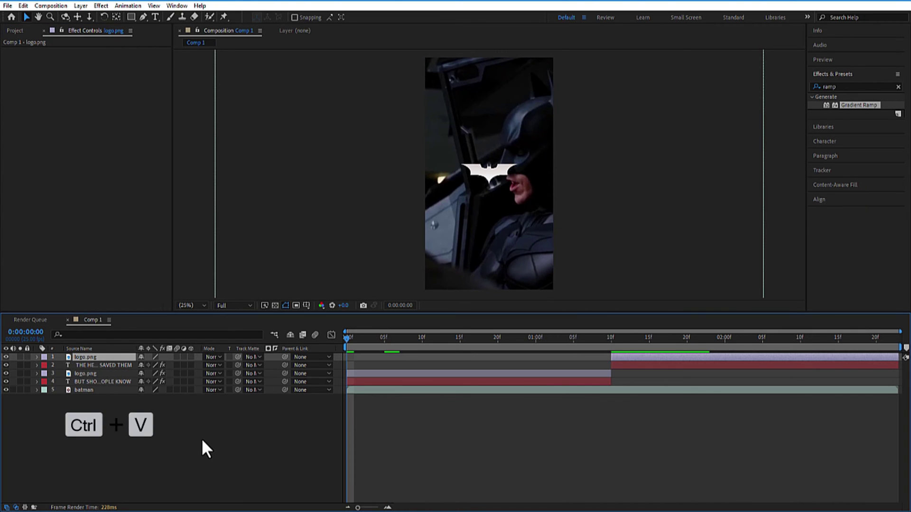
pyautogui.click(219, 434)
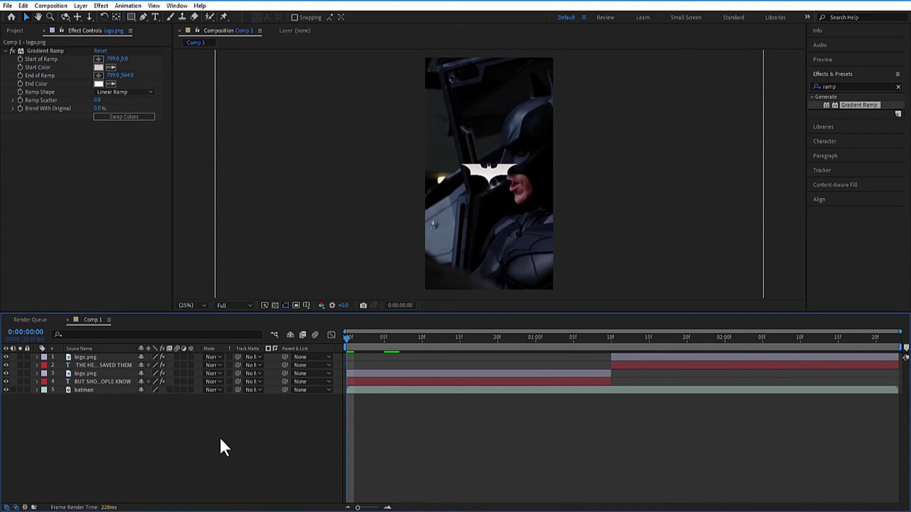
pyautogui.click(352, 375)
# Step: Shrink the first logo to 12% and place it off the left edge at X -160
pyautogui.press('s')
pyautogui.moveTo(152, 382); pyautogui.dragTo(141, 382)
pyautogui.press('p')
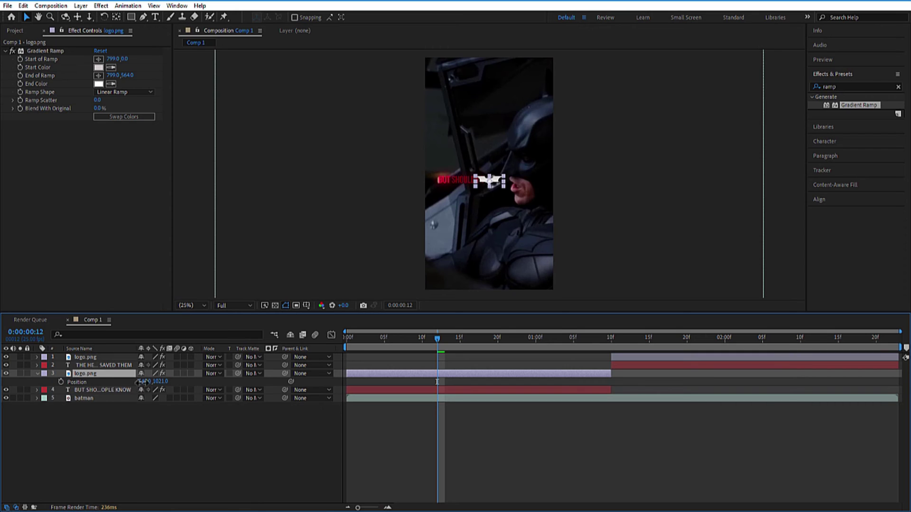
pyautogui.moveTo(110, 383); pyautogui.dragTo(121, 382)
# Step: Keyframe the logo sliding right to X 1222 by 1:10 and apply Easy Ease
pyautogui.press('Home')
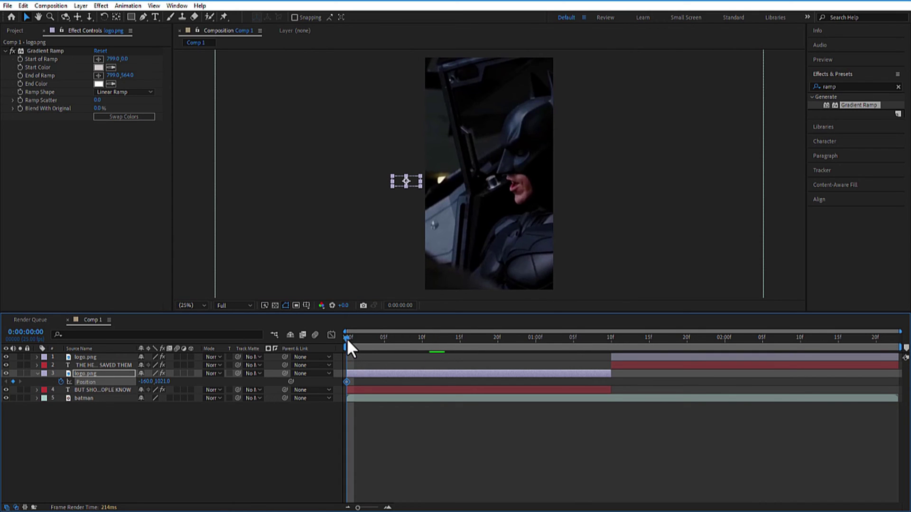
pyautogui.moveTo(351, 339); pyautogui.dragTo(608, 357)
pyautogui.moveTo(145, 382); pyautogui.dragTo(787, 361)
pyautogui.moveTo(604, 382); pyautogui.dragTo(342, 383)
pyautogui.rightClick(344, 383)
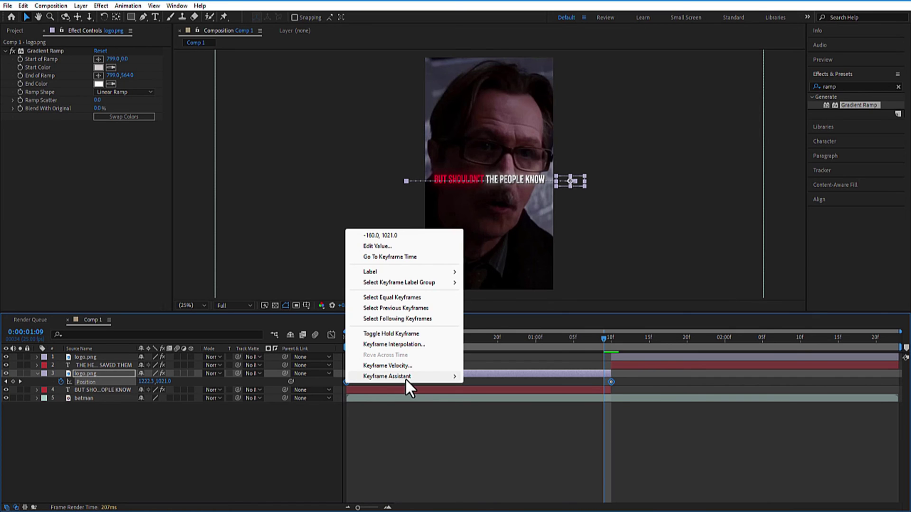
pyautogui.click(480, 403)
pyautogui.press('Home')
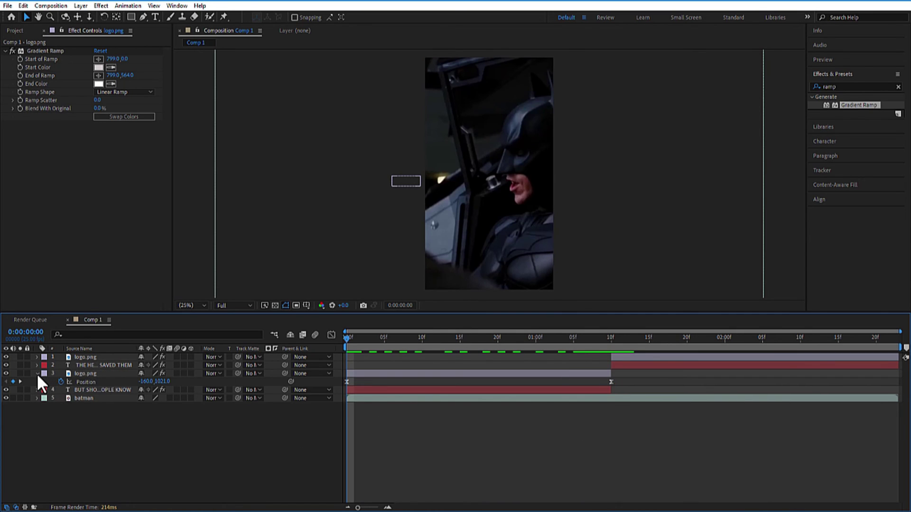
pyautogui.click(37, 374)
# Step: Draw a rectangle mask over the BUT SHOULDN'T THE PEOPLE KNOW subtitle text
pyautogui.click(97, 381)
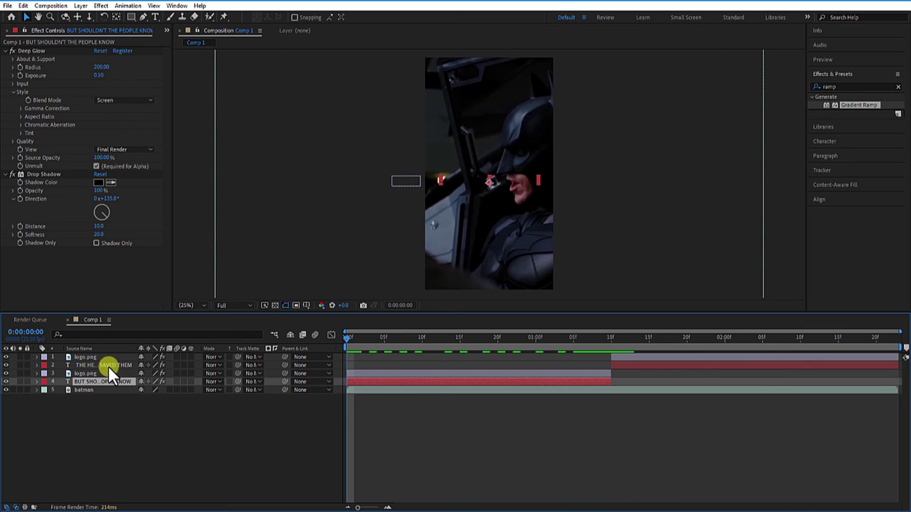
pyautogui.click(132, 18)
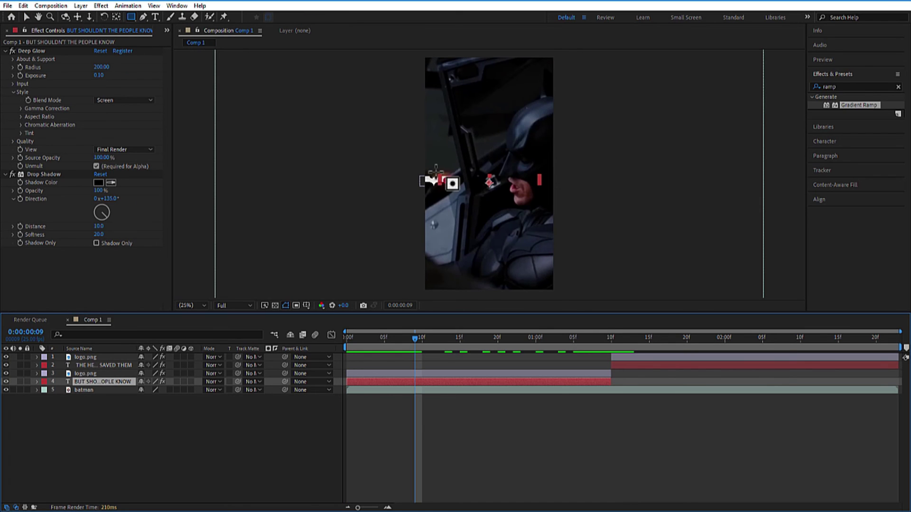
pyautogui.moveTo(435, 173)
pyautogui.mouseDown()
pyautogui.moveTo(541, 199)
pyautogui.moveTo(541, 187)
pyautogui.mouseUp()
pyautogui.moveTo(417, 342); pyautogui.dragTo(565, 344)
pyautogui.click(346, 338)
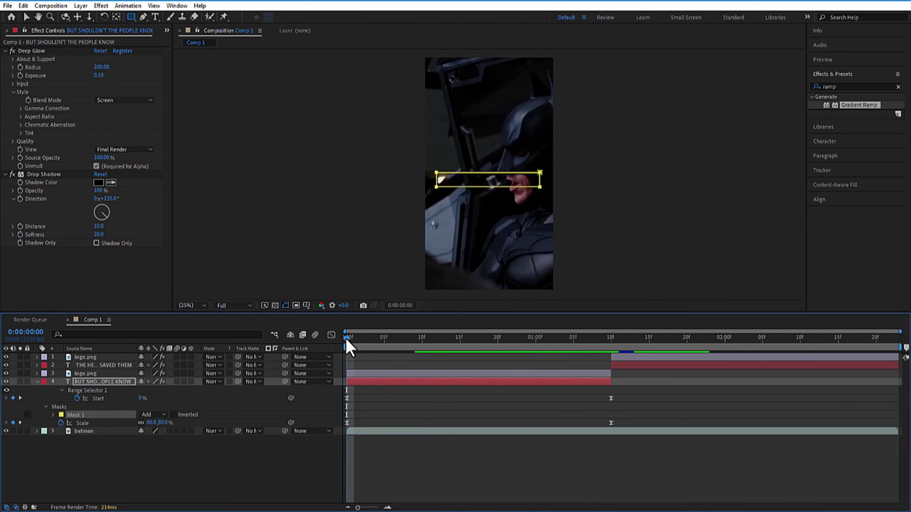
# Step: Move the mask left off the text and set a Mask Path keyframe at frame 0
pyautogui.click(52, 415)
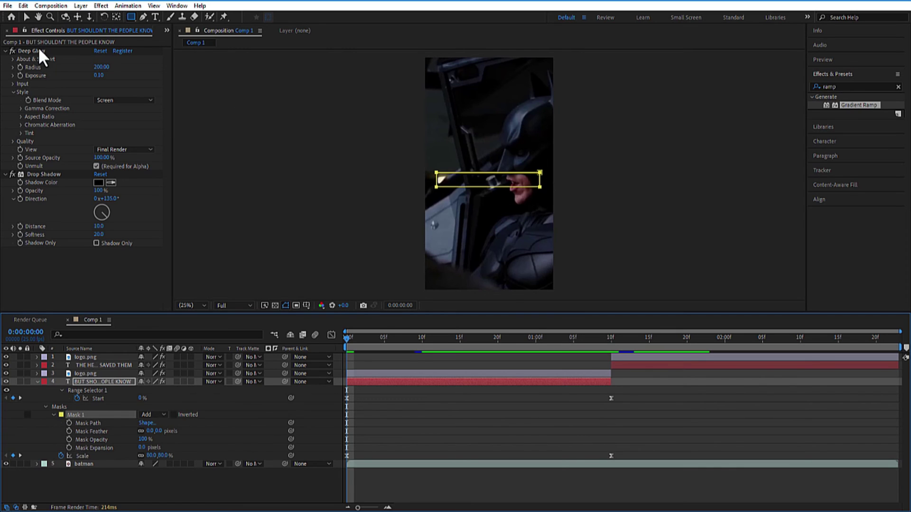
pyautogui.click(26, 17)
pyautogui.moveTo(540, 176); pyautogui.dragTo(425, 177)
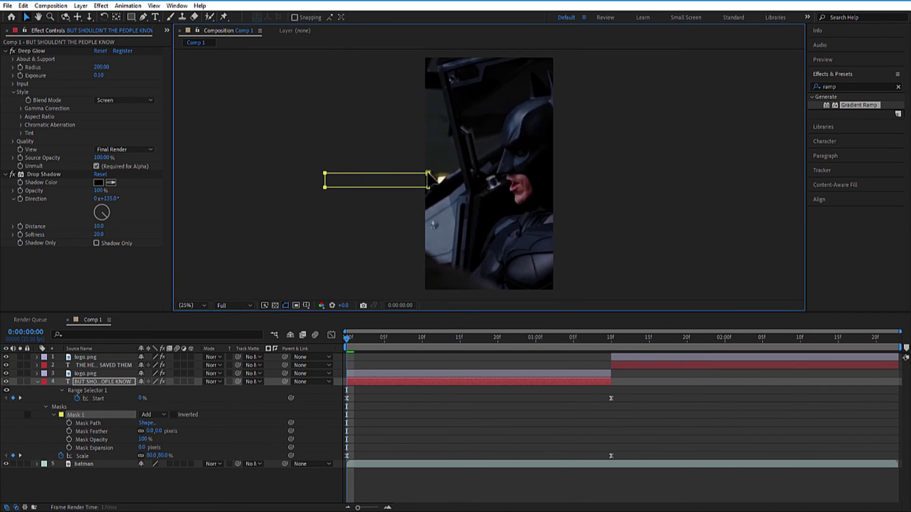
pyautogui.click(69, 423)
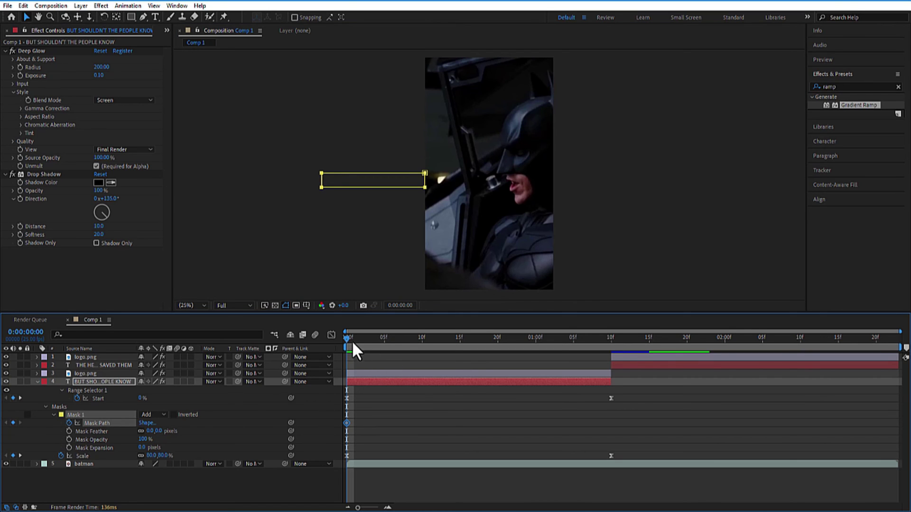
# Step: Add Mask Path keyframes that slide the mask right until the text is fully revealed
pyautogui.moveTo(349, 342); pyautogui.dragTo(431, 365)
pyautogui.moveTo(419, 179); pyautogui.dragTo(512, 178)
pyautogui.click(455, 340)
pyautogui.click(475, 340)
pyautogui.click(498, 339)
pyautogui.click(536, 340)
pyautogui.moveTo(513, 178); pyautogui.dragTo(548, 169)
# Step: Apply Easy Ease to all the Mask Path keyframes
pyautogui.press('Home')
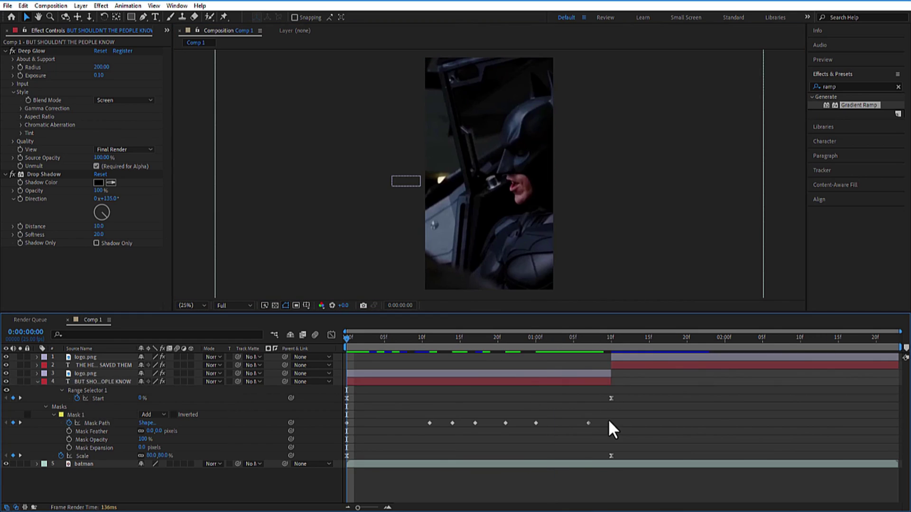
pyautogui.moveTo(607, 419); pyautogui.dragTo(346, 427)
pyautogui.rightClick(347, 423)
pyautogui.moveTo(408, 417)
pyautogui.click(489, 354)
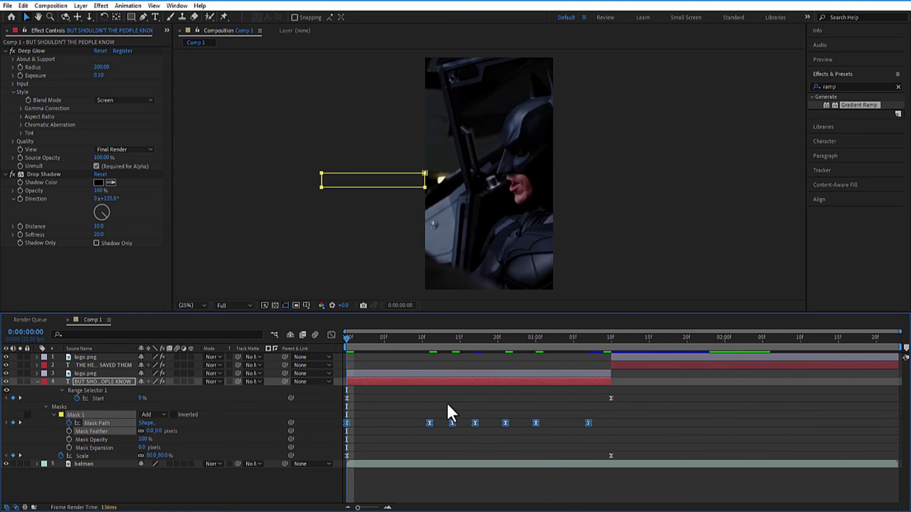
# Step: Keyframe the logo's Rotation from 0 to one full turn ending at 1:10
pyautogui.click(38, 381)
pyautogui.click(84, 374)
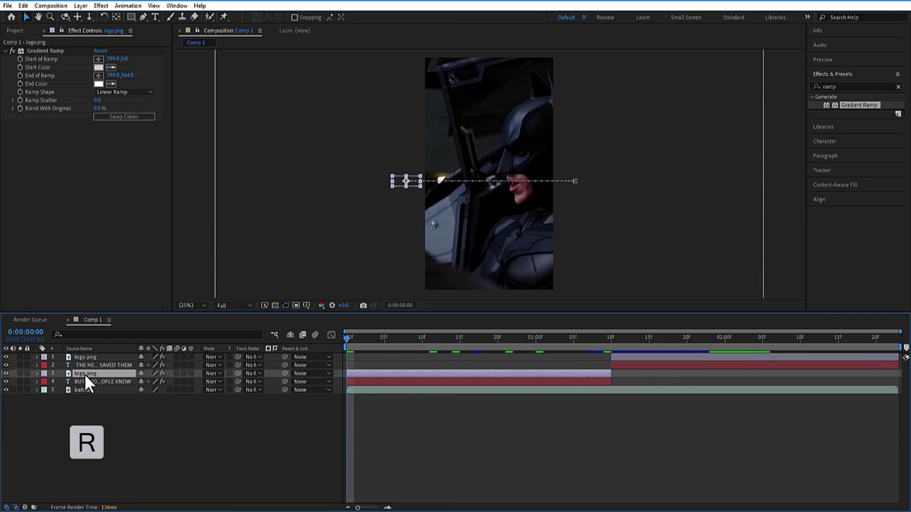
pyautogui.press('r')
pyautogui.click(61, 382)
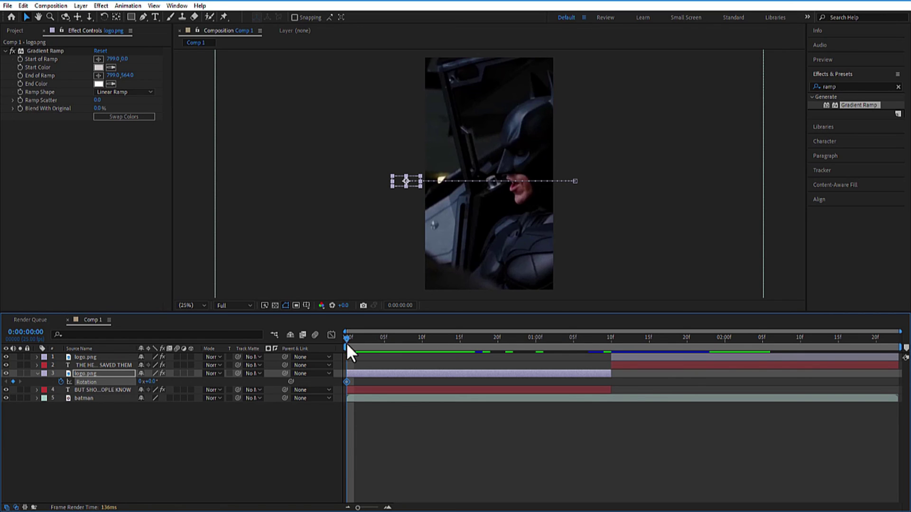
pyautogui.moveTo(348, 340); pyautogui.dragTo(537, 351)
pyautogui.moveTo(146, 382); pyautogui.dragTo(325, 382)
pyautogui.moveTo(536, 382); pyautogui.dragTo(611, 382)
# Step: Apply Easy Ease to the logo's rotation keyframes
pyautogui.press('k')
pyautogui.rightClick(347, 382)
pyautogui.moveTo(415, 373)
pyautogui.click(493, 405)
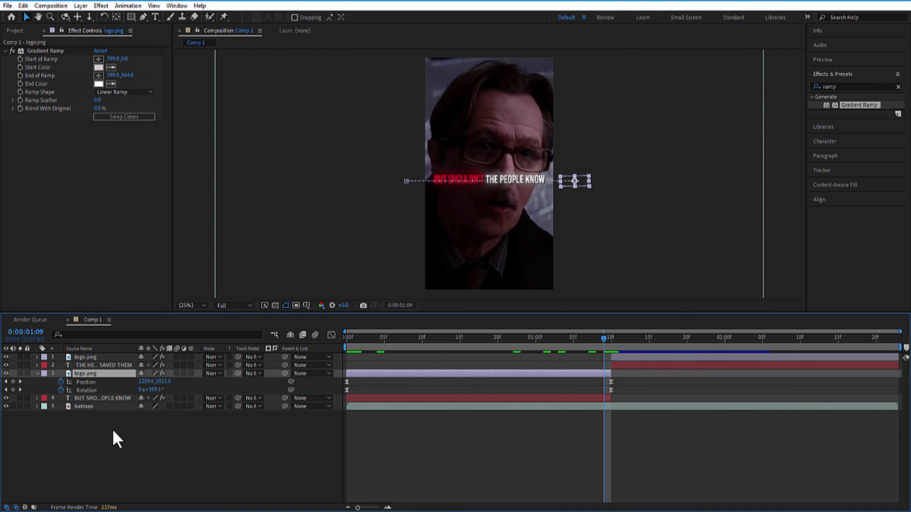
# Step: Copy the logo's Position keyframes onto the other logo.png layer
pyautogui.click(86, 383)
pyautogui.hotkey('ctrl', 'c')
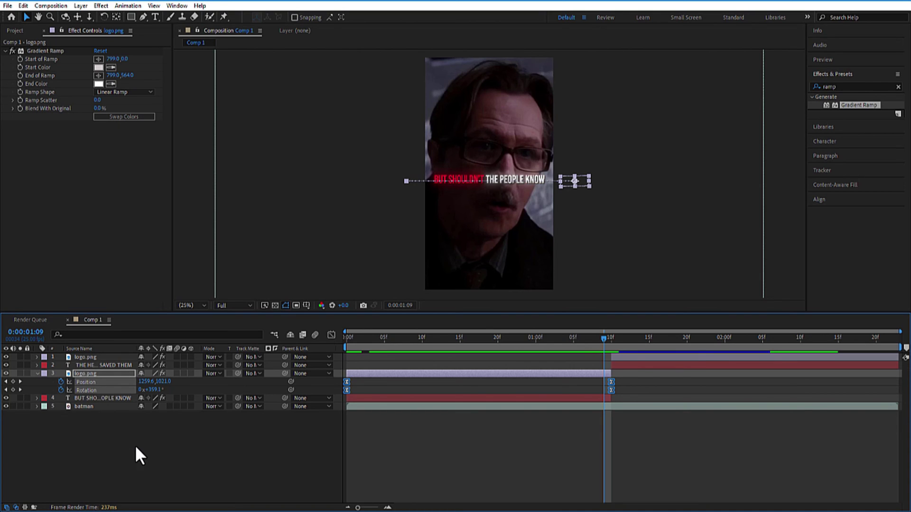
pyautogui.click(611, 340)
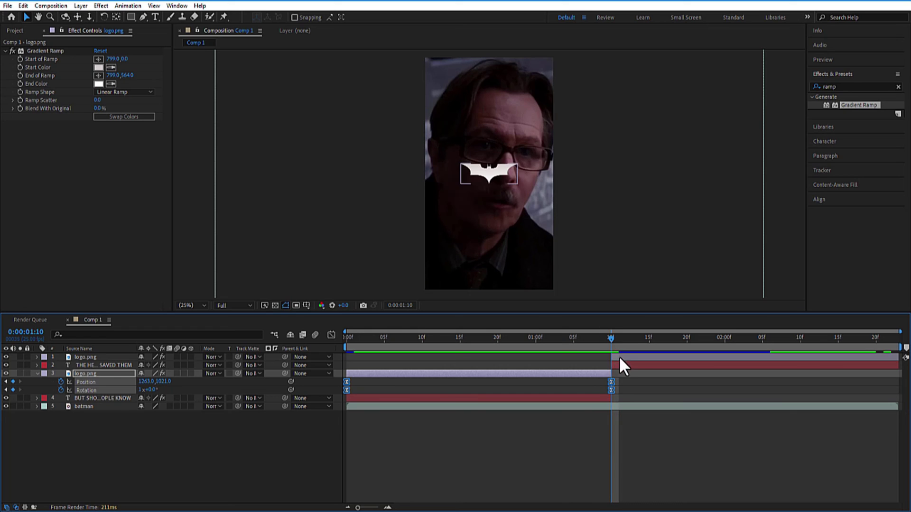
pyautogui.click(619, 356)
pyautogui.hotkey('ctrl', 'v')
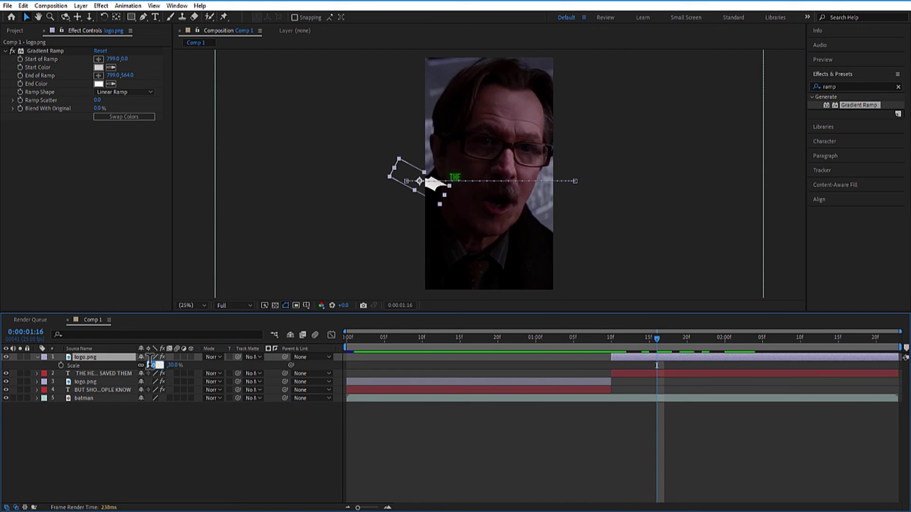
# Step: Scale the second logo to 15% and preview its sweep across THE HERO WHO
pyautogui.click(209, 366)
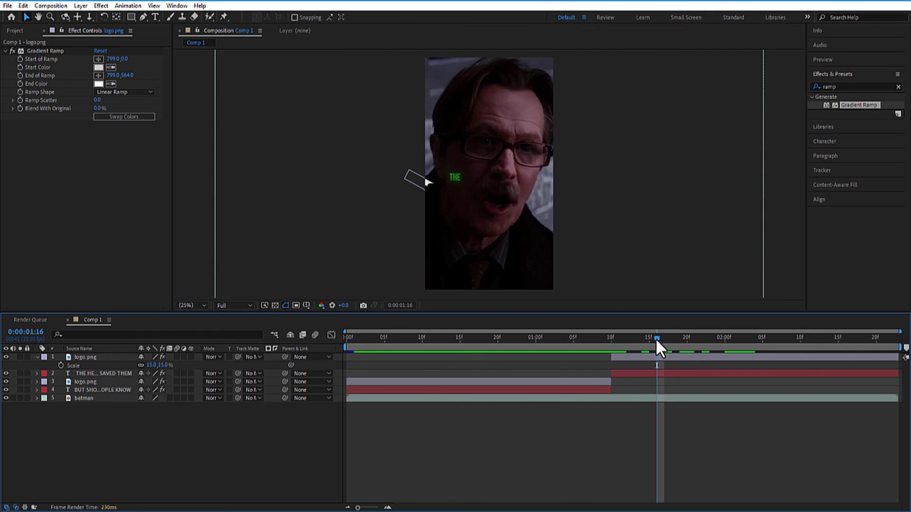
pyautogui.click(610, 340)
pyautogui.moveTo(611, 340); pyautogui.dragTo(806, 336)
# Step: Draw a rectangular mask over THE HERO WHO SAVED THEM subtitle
pyautogui.click(611, 340)
pyautogui.click(37, 357)
pyautogui.click(101, 365)
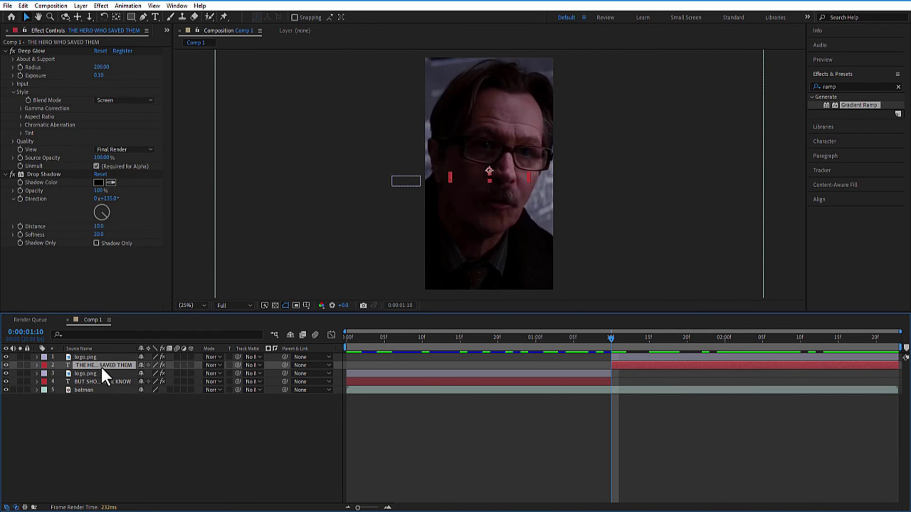
pyautogui.click(133, 17)
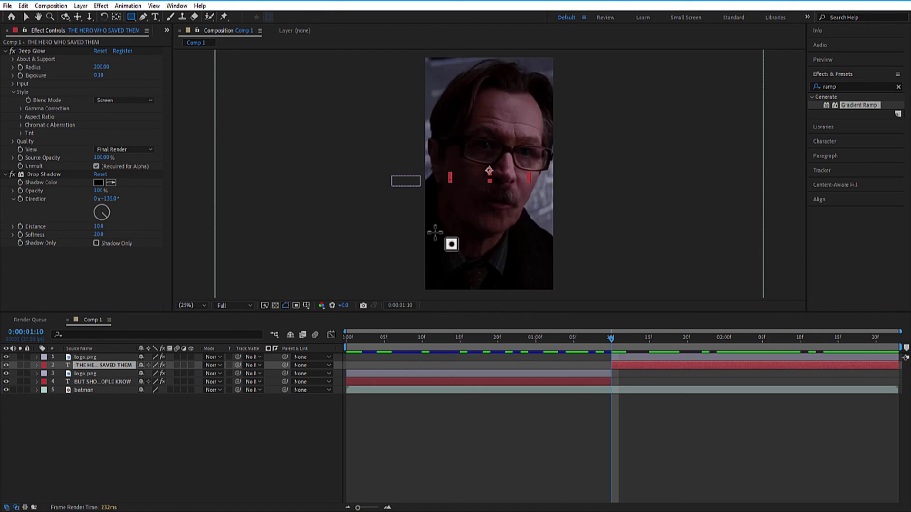
pyautogui.moveTo(436, 159); pyautogui.dragTo(547, 188)
pyautogui.click(26, 18)
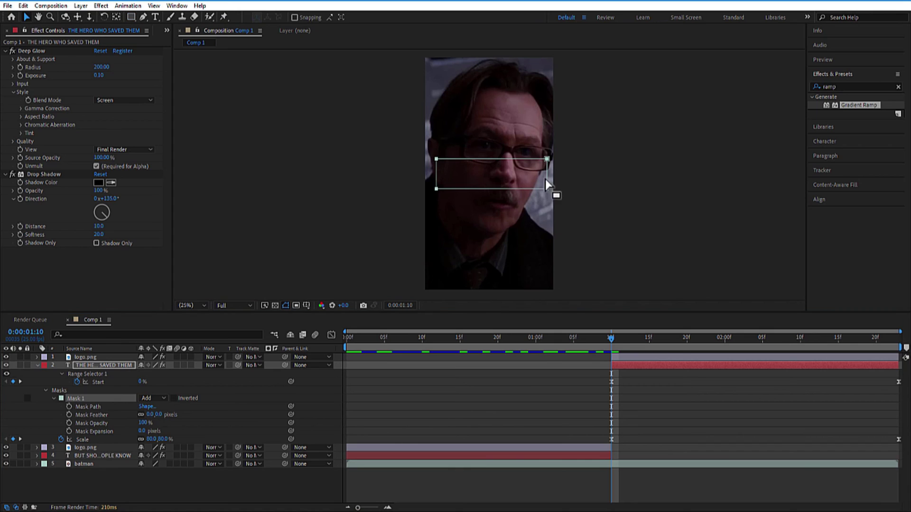
# Step: Move the mask left off the text and keyframe its Mask Path, advancing to 2:16
pyautogui.moveTo(547, 160); pyautogui.dragTo(425, 158)
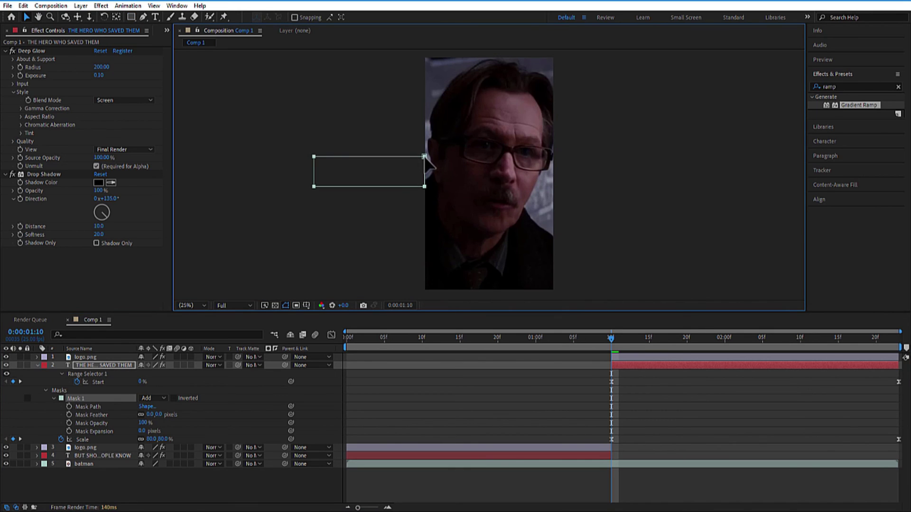
pyautogui.click(69, 407)
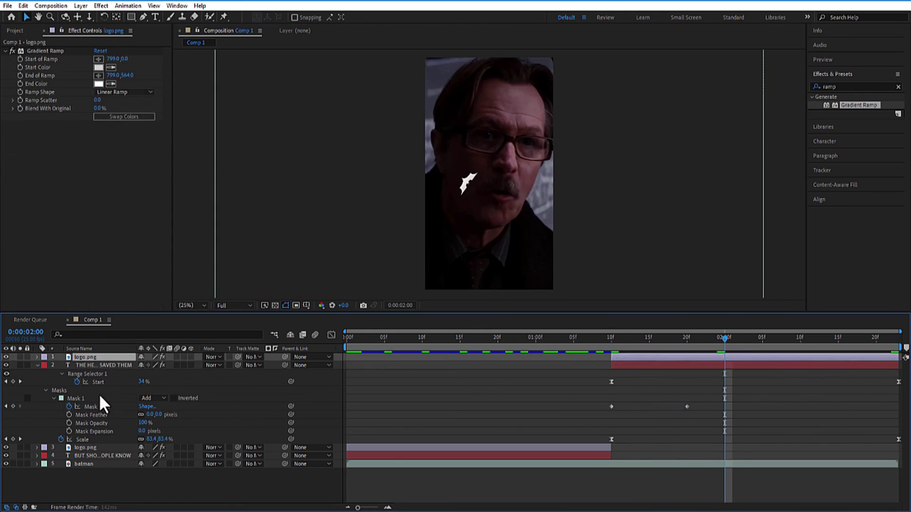
pyautogui.click(91, 406)
pyautogui.moveTo(724, 338); pyautogui.dragTo(846, 340)
# Step: Ease the subtitle's Mask Path keyframes and enable motion blur on the logo layer
pyautogui.moveTo(660, 408); pyautogui.dragTo(596, 407)
pyautogui.rightClick(611, 406)
pyautogui.moveTo(665, 396)
pyautogui.click(758, 429)
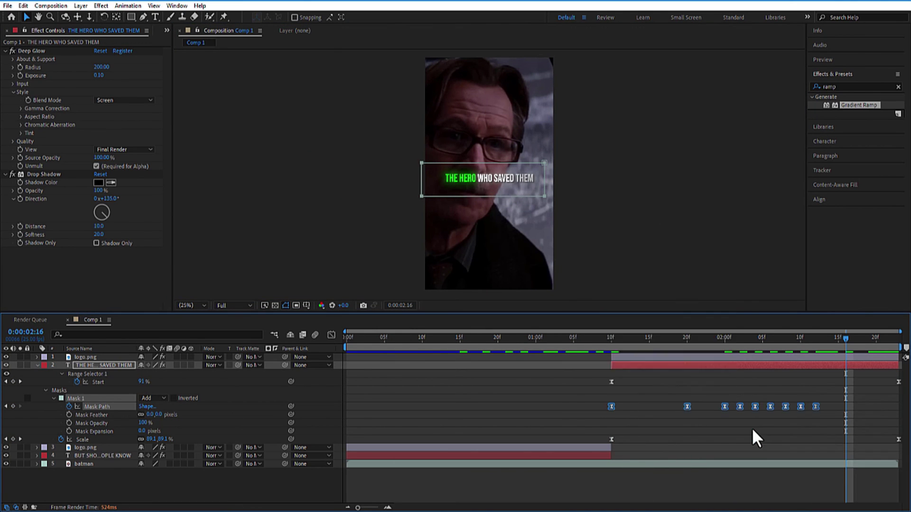
pyautogui.click(37, 365)
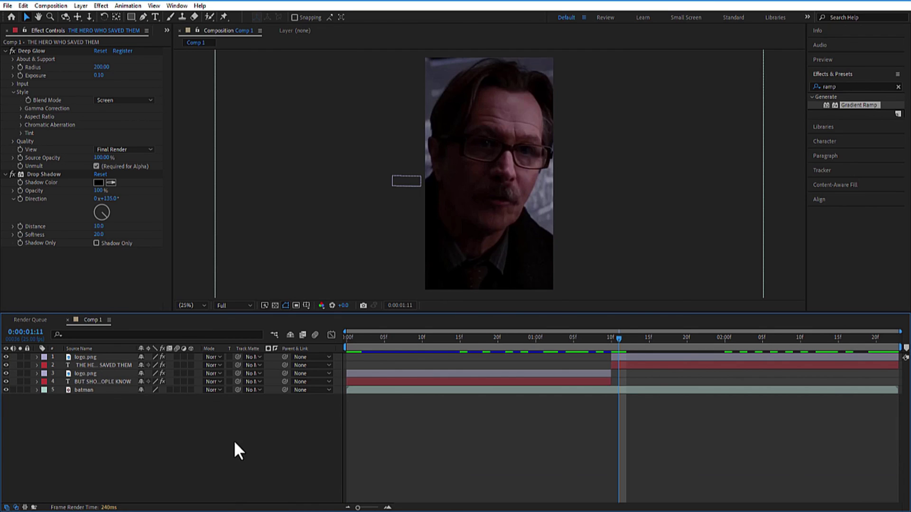
pyautogui.click(177, 356)
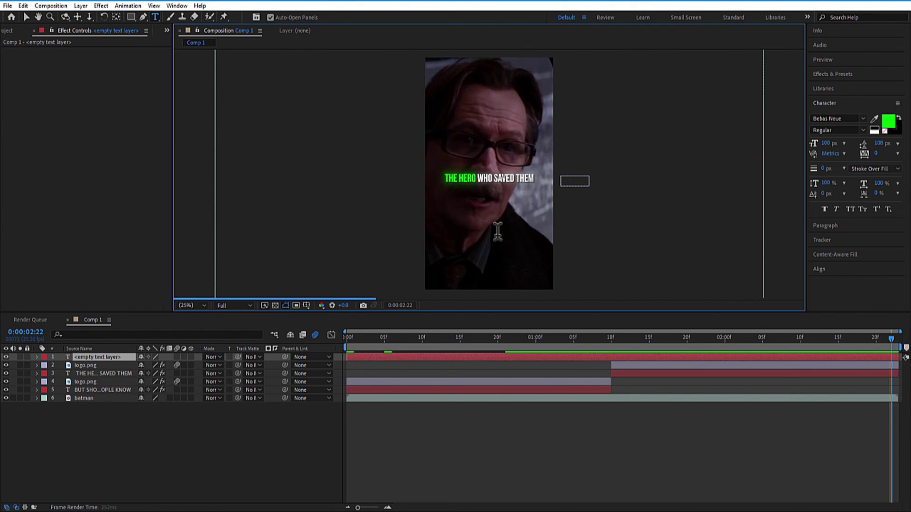
# Step: Type WATERMARK in capitals and colour the text white
pyautogui.press('capslock')
pyautogui.write('WATERMARK')
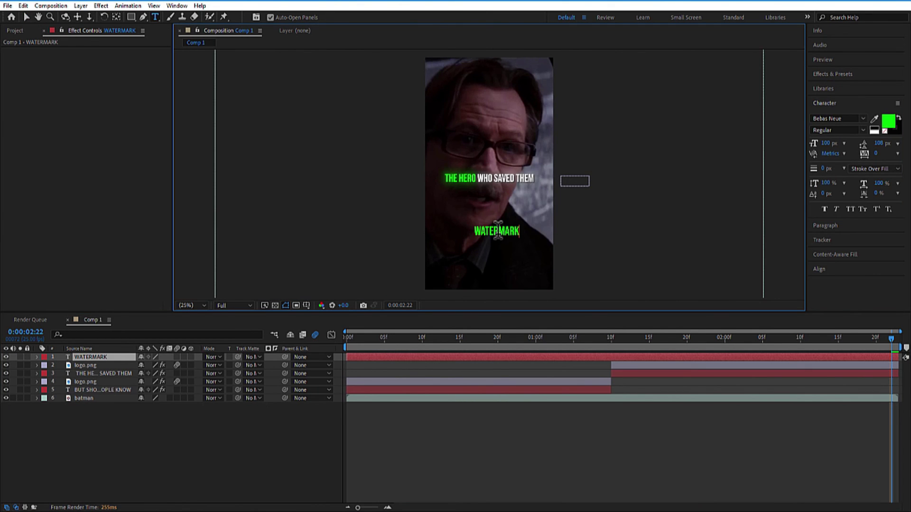
pyautogui.press('capslock')
pyautogui.doubleClick(497, 232)
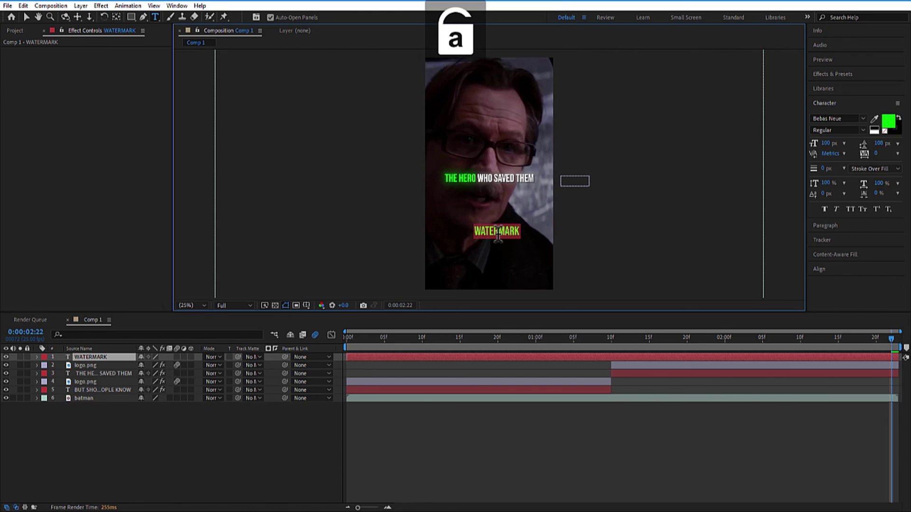
pyautogui.click(888, 122)
pyautogui.click(630, 209)
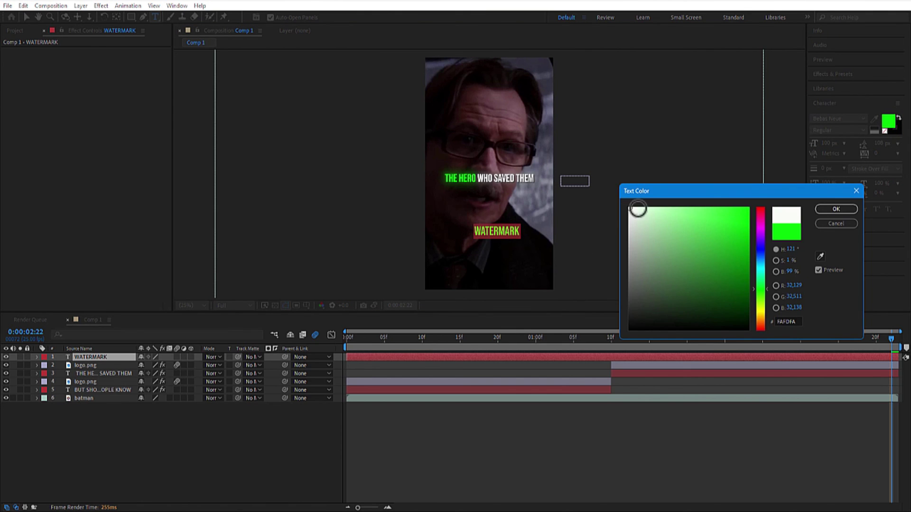
pyautogui.click(823, 209)
# Step: Shrink WATERMARK to 60 px and centre it horizontally in the frame
pyautogui.moveTo(825, 144)
pyautogui.mouseDown()
pyautogui.moveTo(805, 154)
pyautogui.moveTo(815, 155)
pyautogui.mouseUp()
pyautogui.click(819, 269)
pyautogui.click(833, 185)
pyautogui.press('p')
pyautogui.click(238, 457)
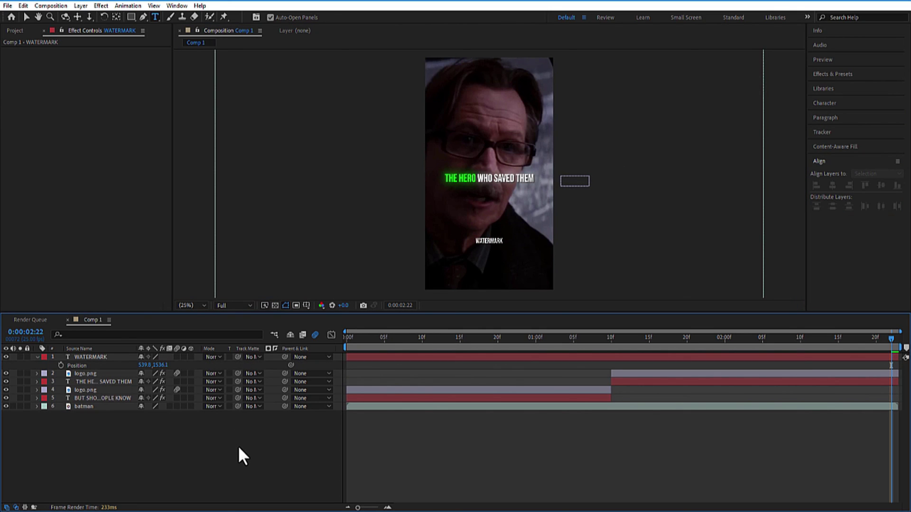
# Step: Apply Drop Shadow to WATERMARK with opacity 100%, distance 10 and softness 3
pyautogui.click(837, 74)
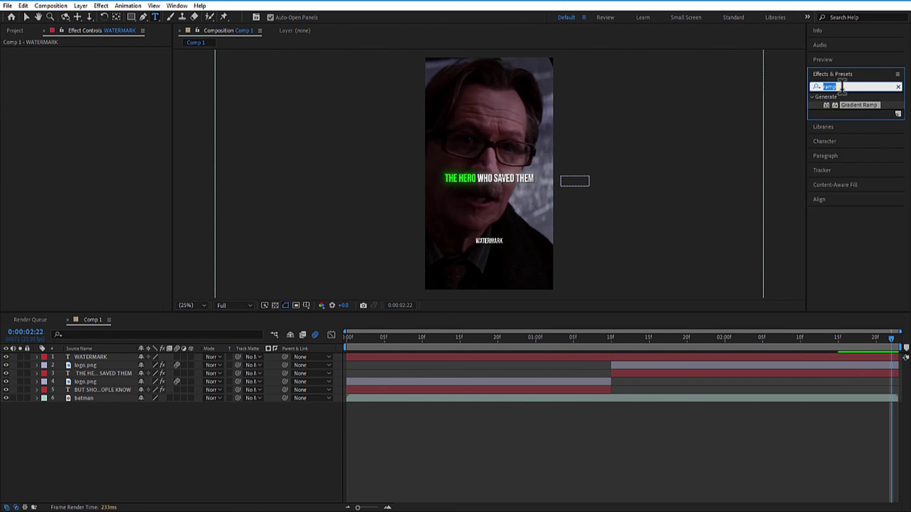
pyautogui.write('drop')
pyautogui.moveTo(856, 228); pyautogui.dragTo(101, 357)
pyautogui.click(100, 68)
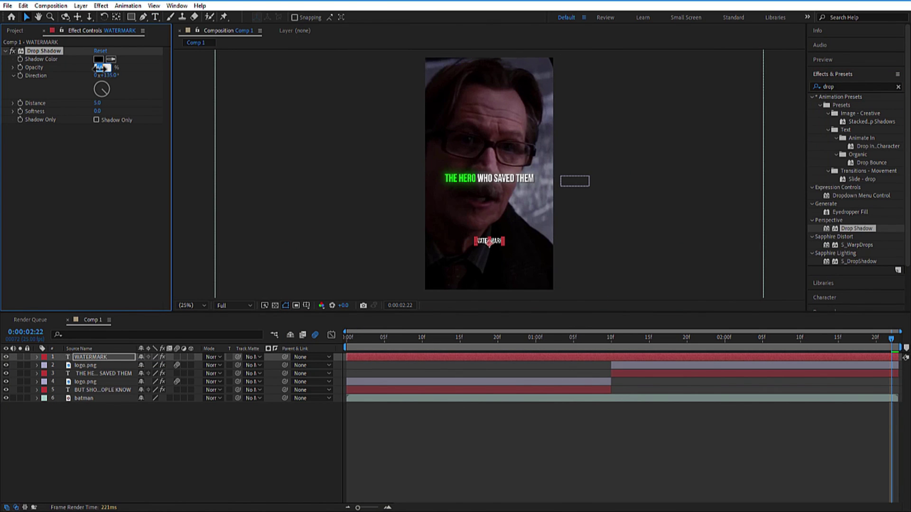
pyautogui.click(136, 67)
pyautogui.click(97, 102)
pyautogui.write('10')
pyautogui.press('Return')
pyautogui.press('Tab')
pyautogui.write('3')
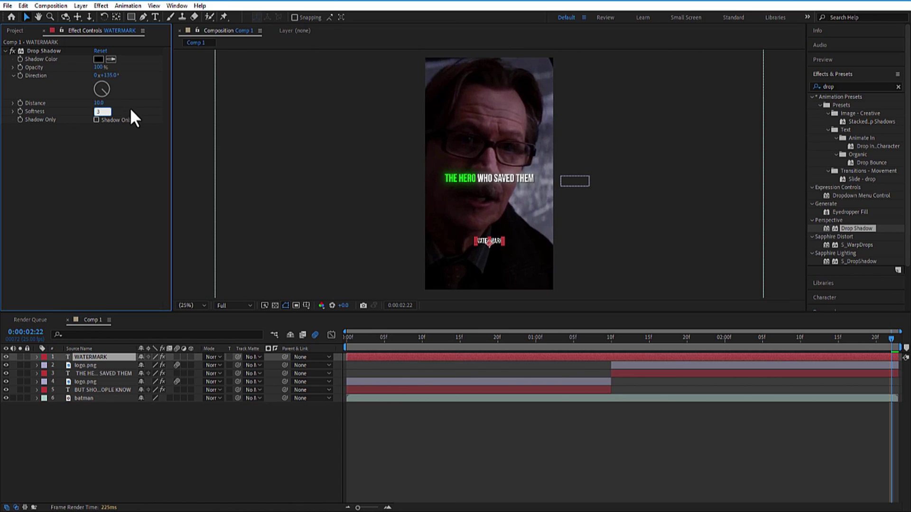
pyautogui.press('Return')
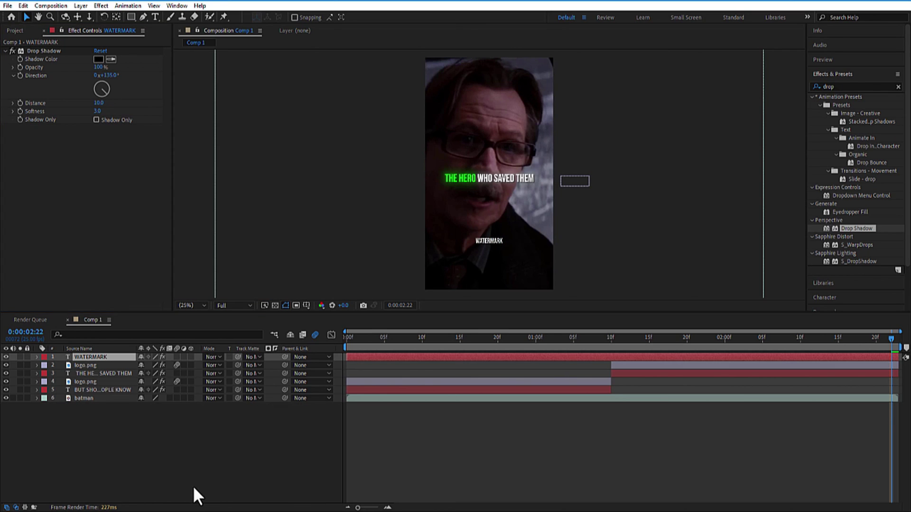
pyautogui.click(192, 486)
# Step: Set WATERMARK's blending mode to Overlay and preview the animation up to 1:10
pyautogui.click(212, 357)
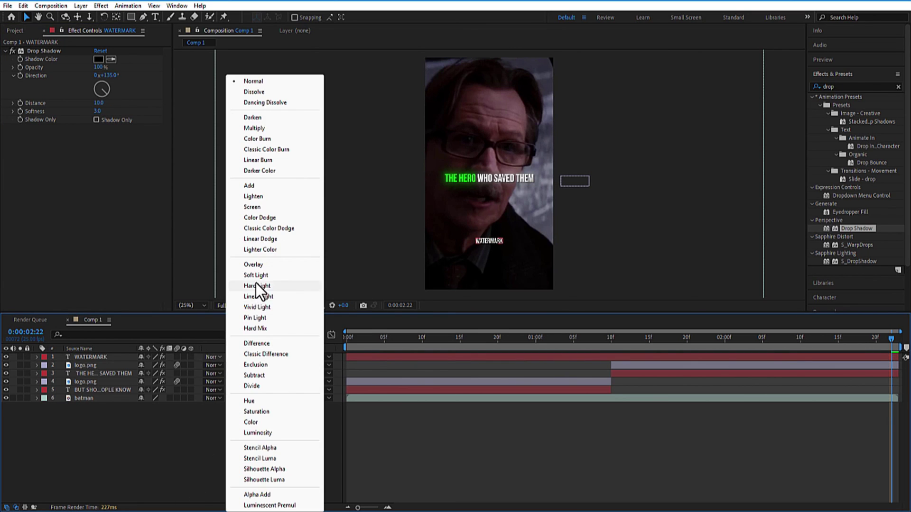
pyautogui.click(255, 264)
pyautogui.press('s')
pyautogui.click(468, 337)
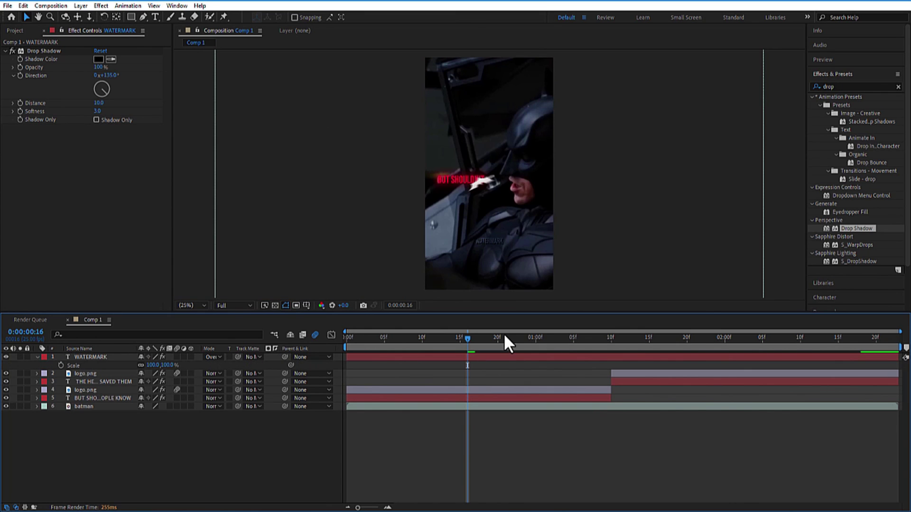
pyautogui.click(521, 337)
pyautogui.moveTo(520, 333); pyautogui.dragTo(611, 343)
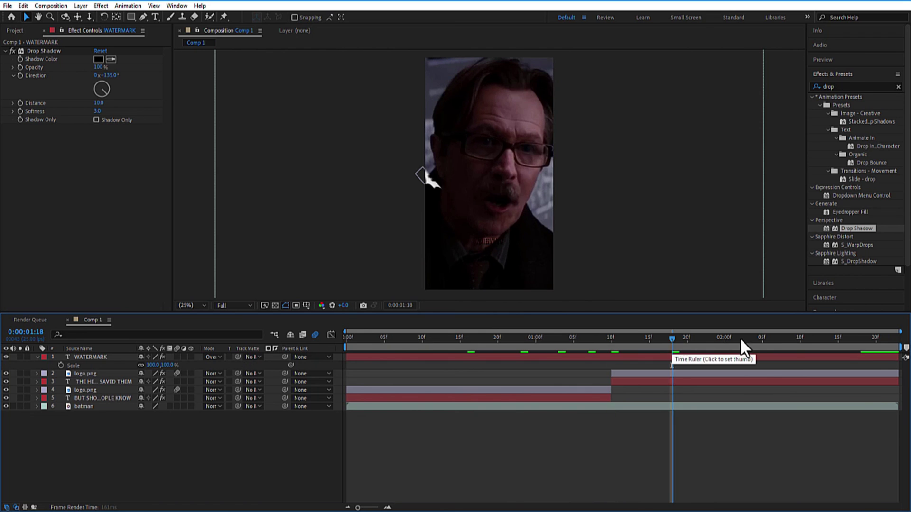